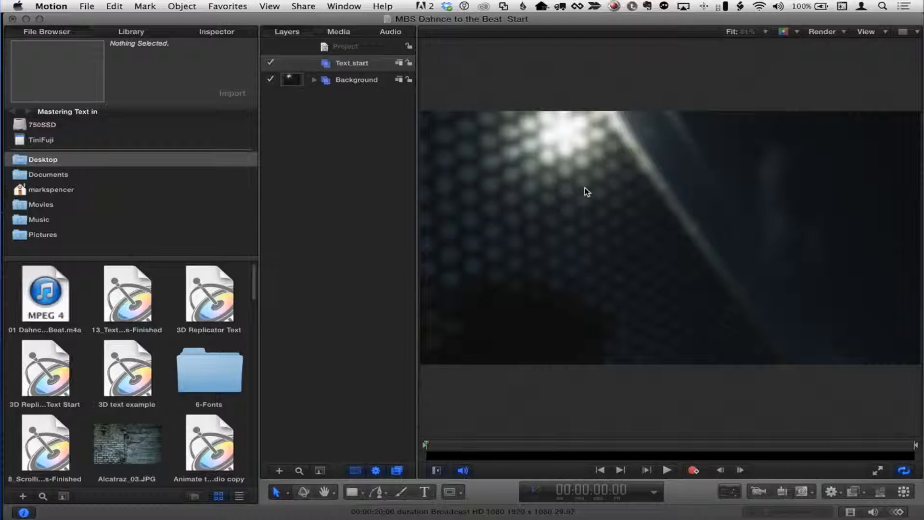
Add a text object reading "dance to the beat" near the middle of the canvas in the Text start group.
click(424, 492)
click(572, 227)
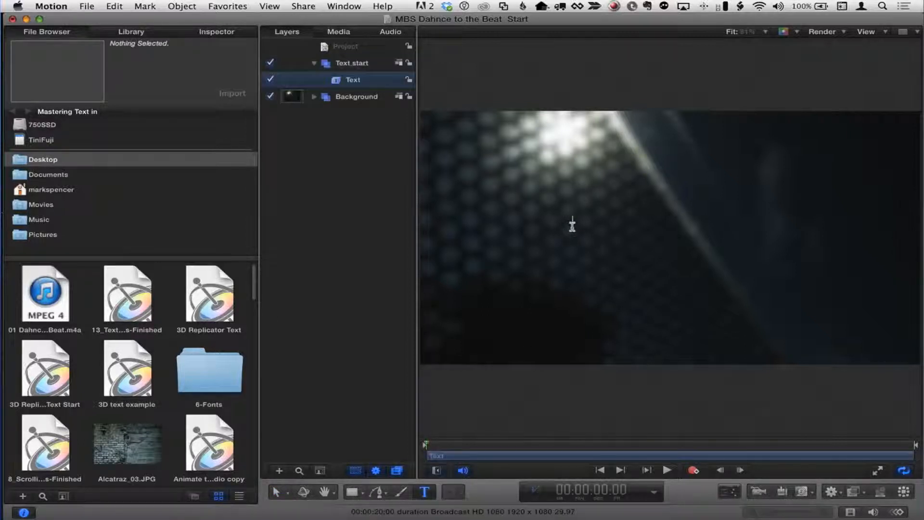
text(DANCE TO THE BEAT)
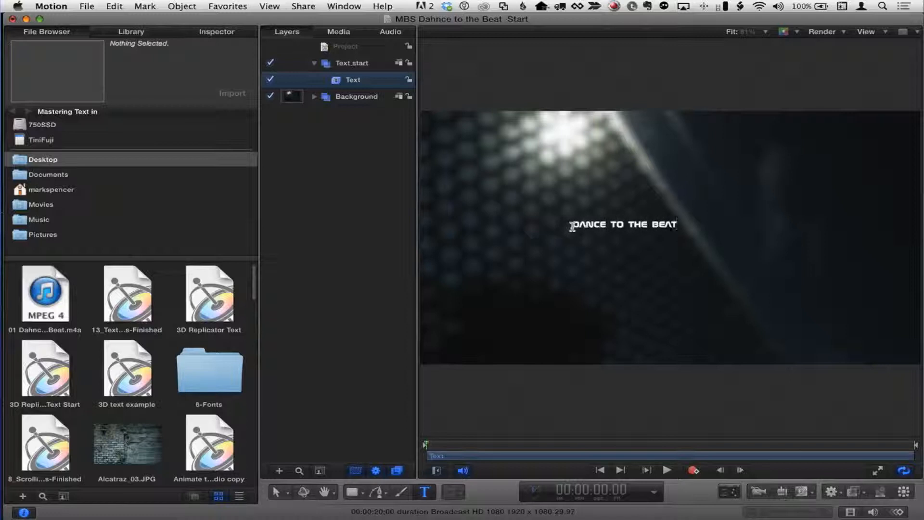
key(Escape)
Enlarge the text to a size of 139.
key(F7)
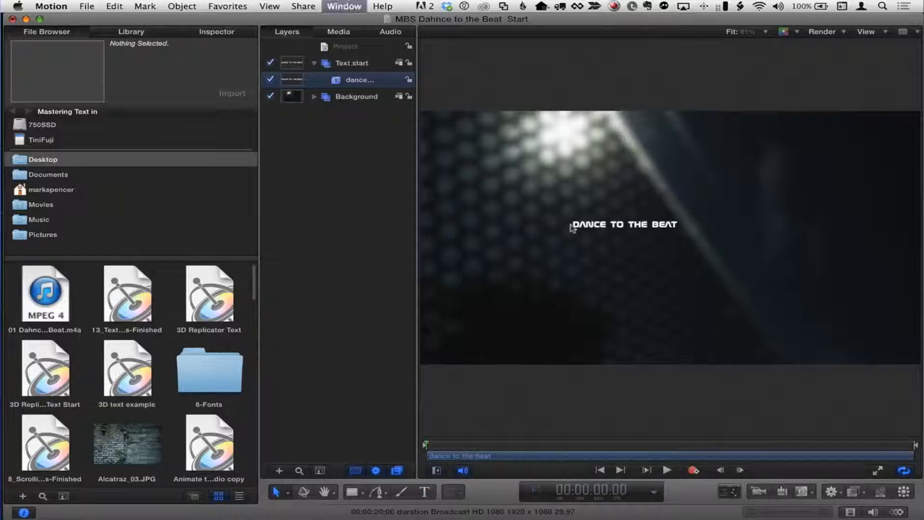
drag(407, 324, 424, 325)
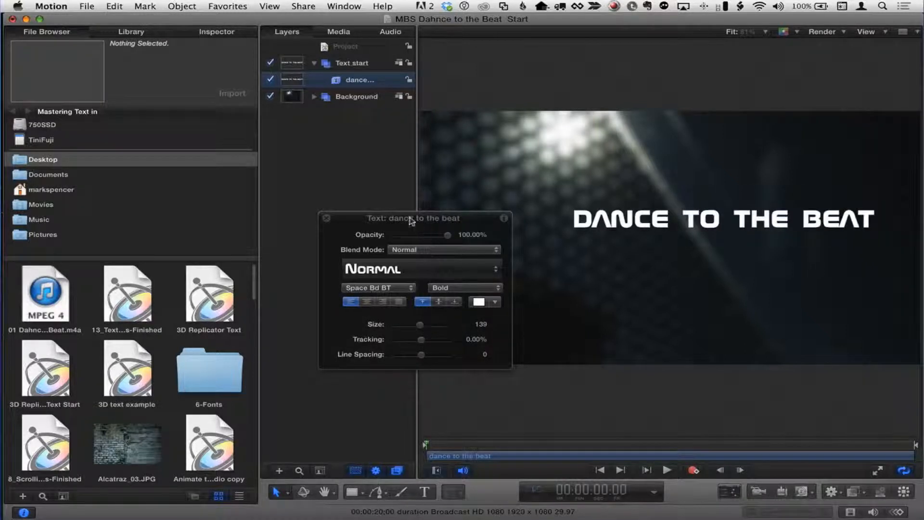
drag(412, 220, 366, 263)
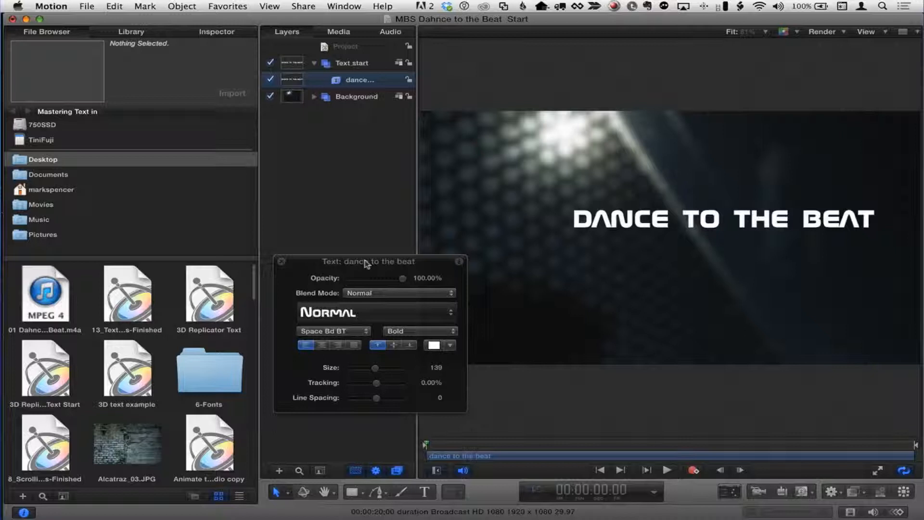
key(F7)
Set the layout method of the "dance to the beat" text to Path.
key(super+3)
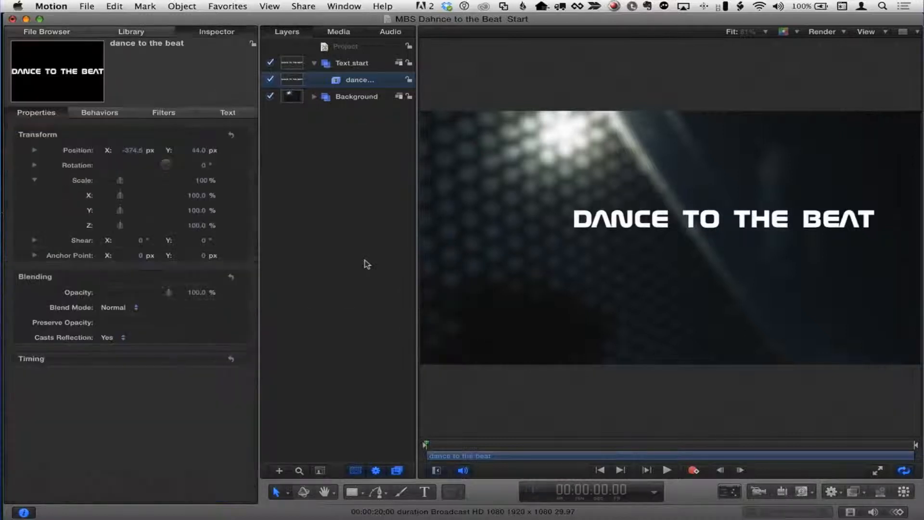
click(226, 113)
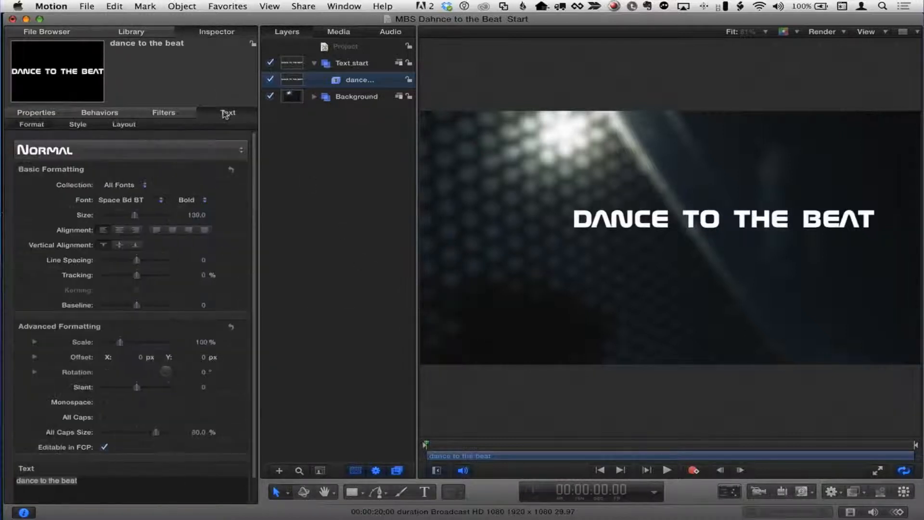
click(124, 125)
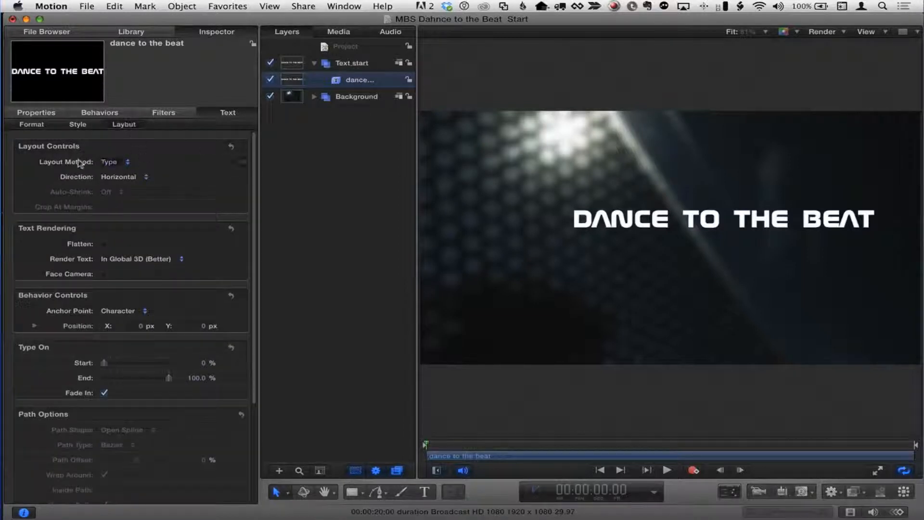
click(125, 163)
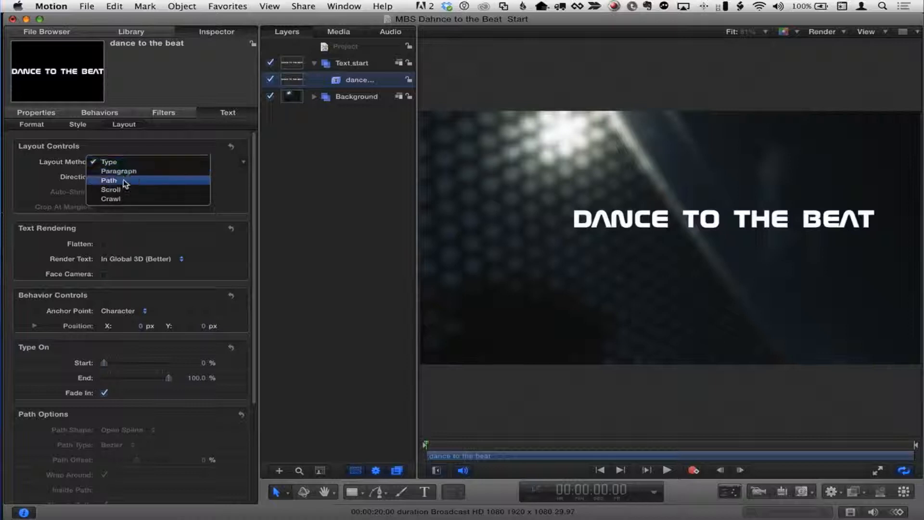
click(123, 180)
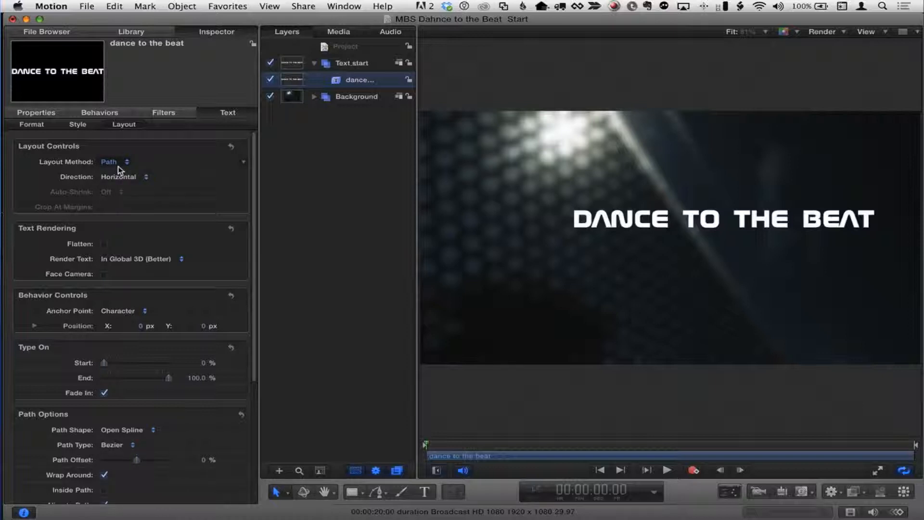
Shape the text path as a Circle with a radius of 364 and move the text lower in the canvas.
scroll(72, 356, down, 3)
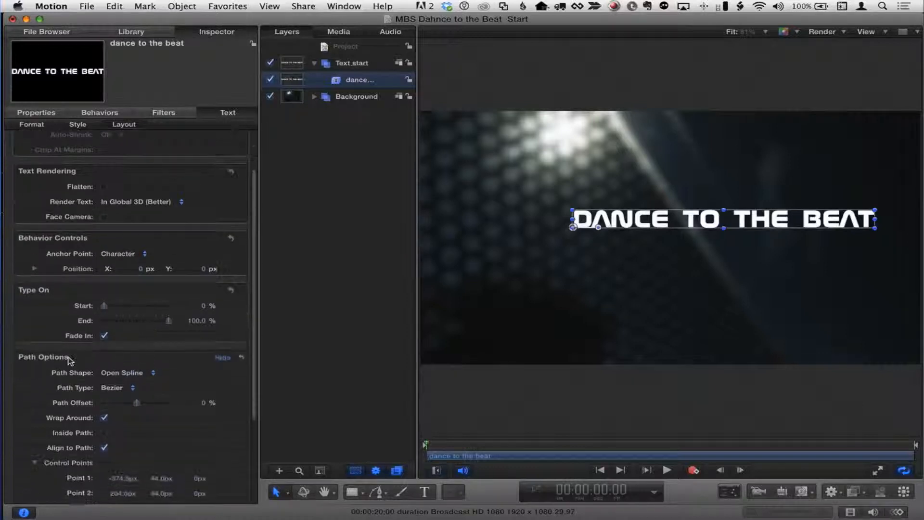
scroll(115, 356, down, 3)
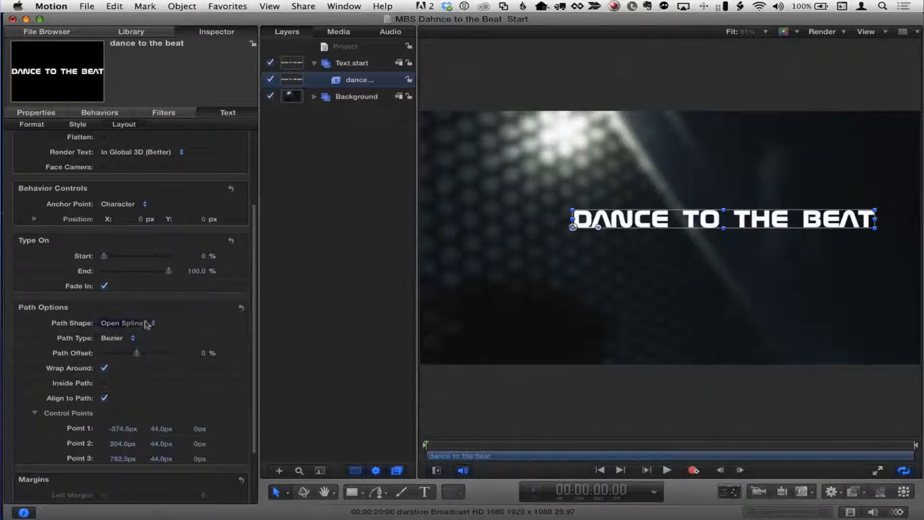
click(146, 324)
click(145, 342)
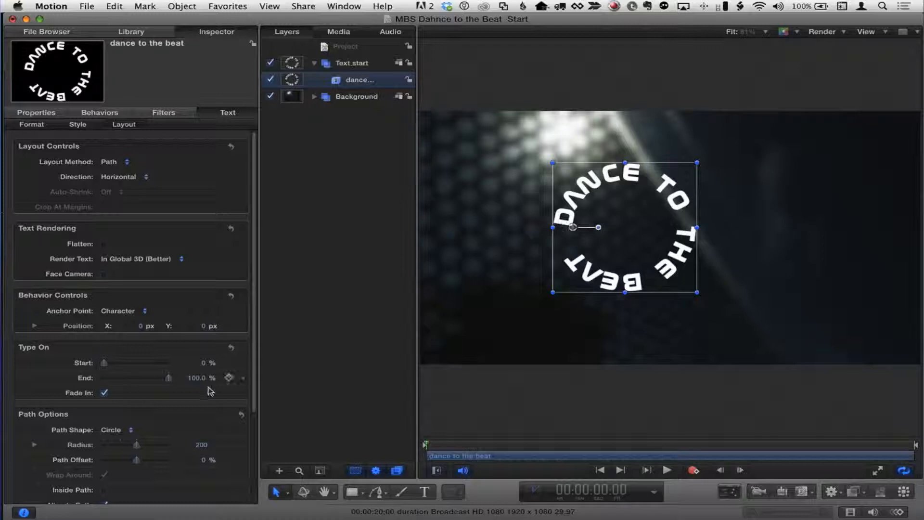
drag(201, 445, 202, 400)
drag(588, 168, 588, 213)
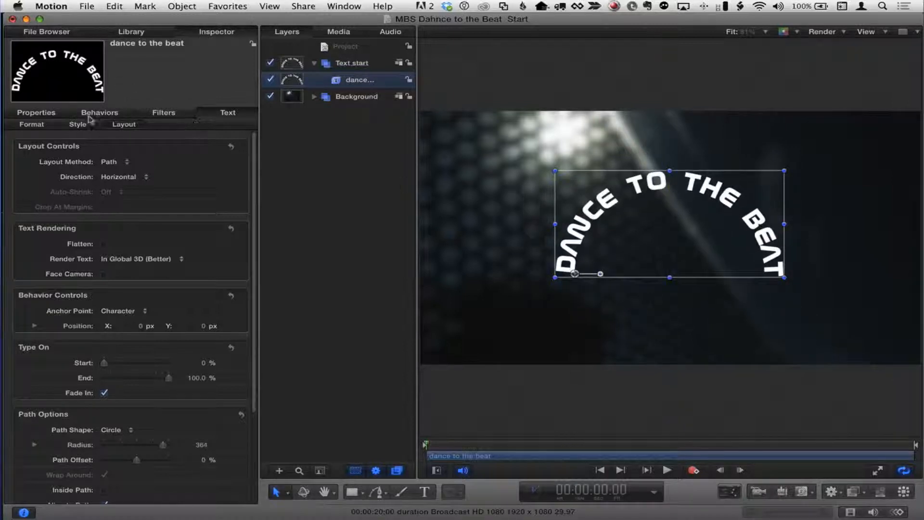
Check the font in the text's formatting settings and keep Space Bd BT.
click(32, 125)
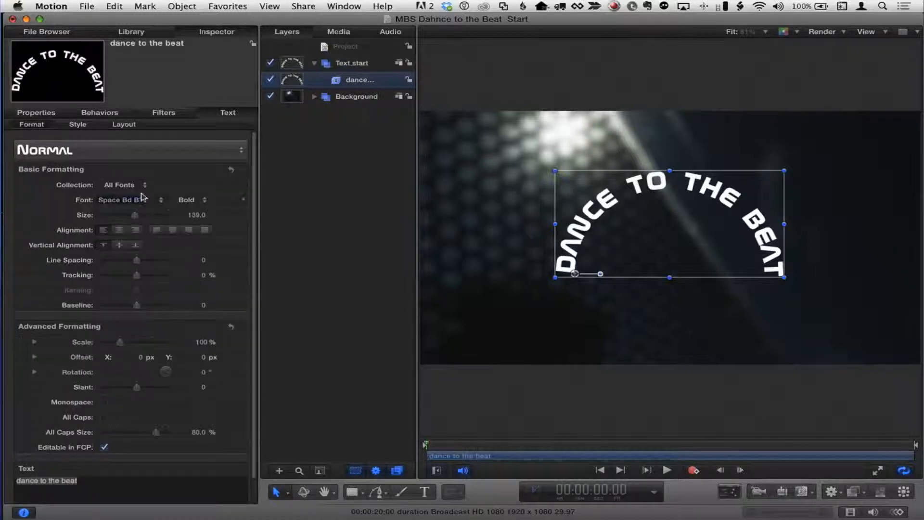
click(146, 204)
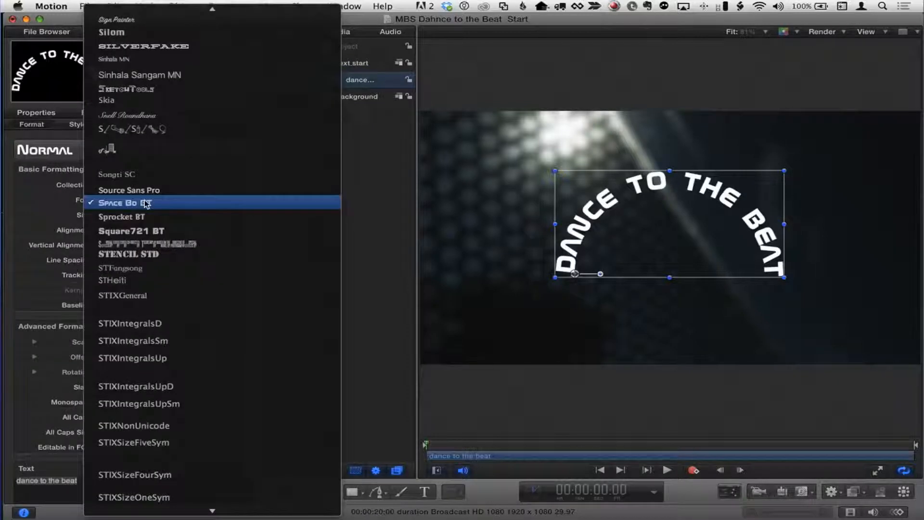
click(176, 203)
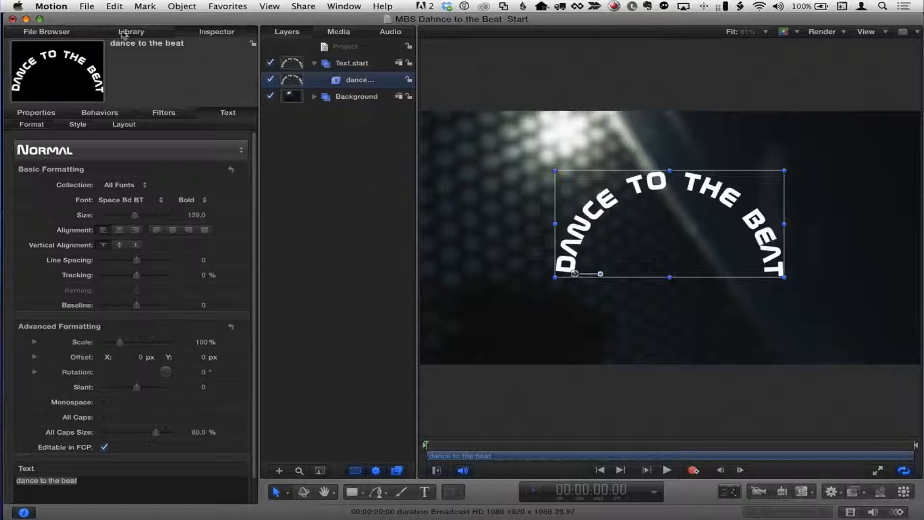
Add the audio file 01 Dahnce to the Beat.m4a to the project and check its audio track.
click(46, 32)
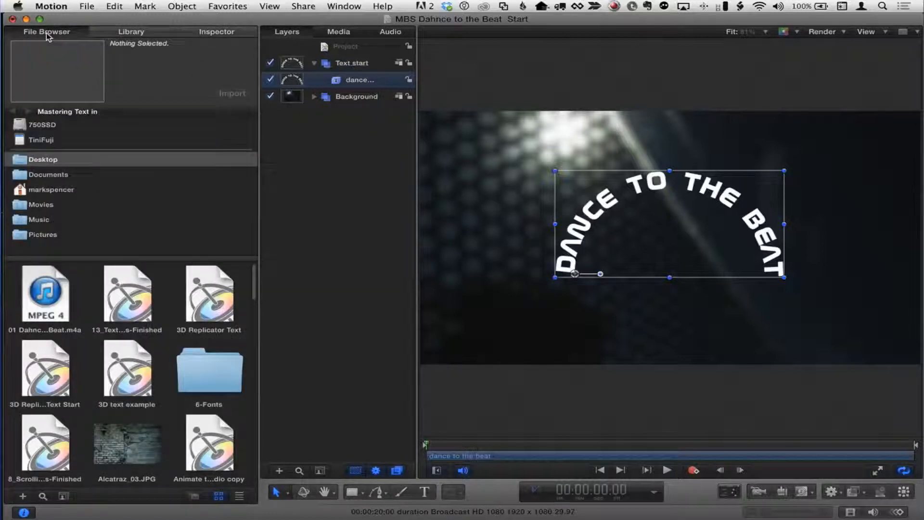
click(52, 303)
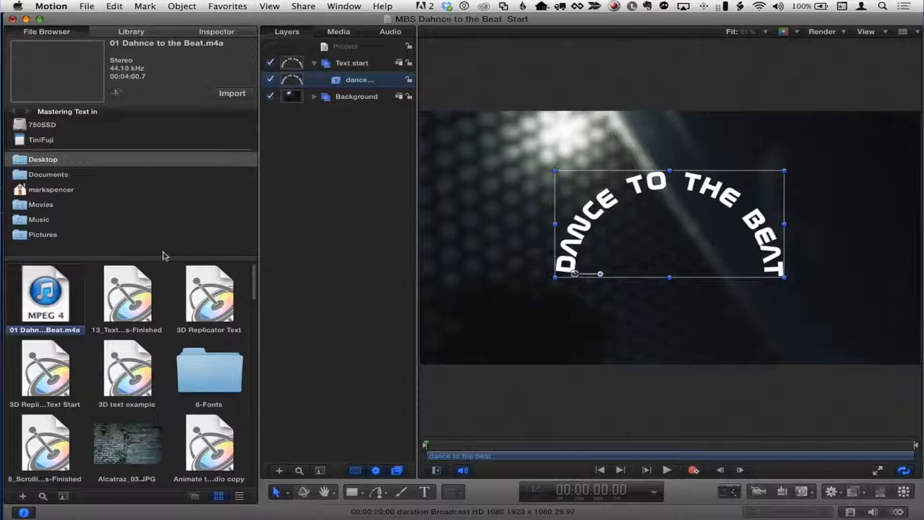
drag(45, 303, 334, 183)
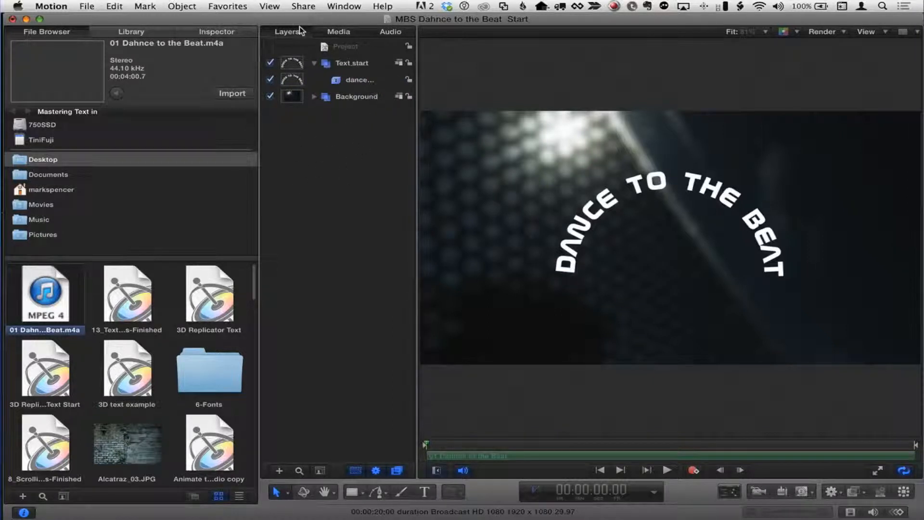
click(391, 31)
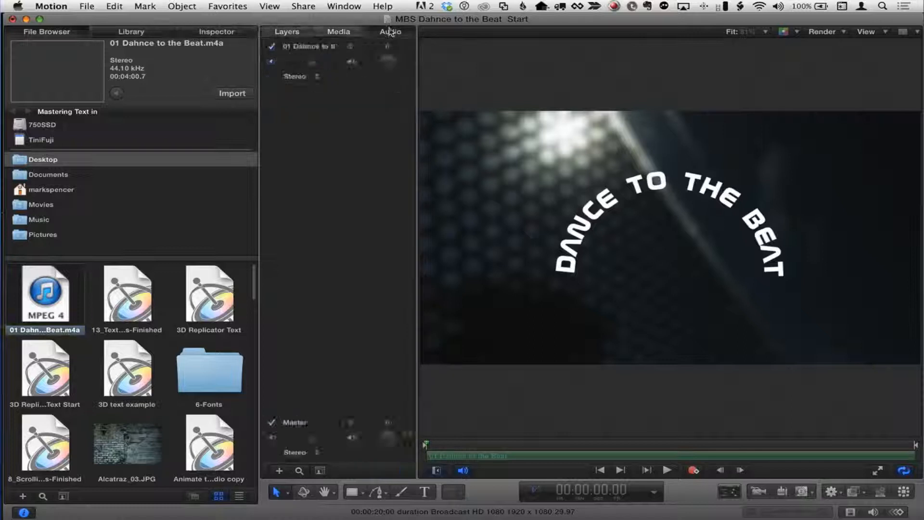
click(291, 33)
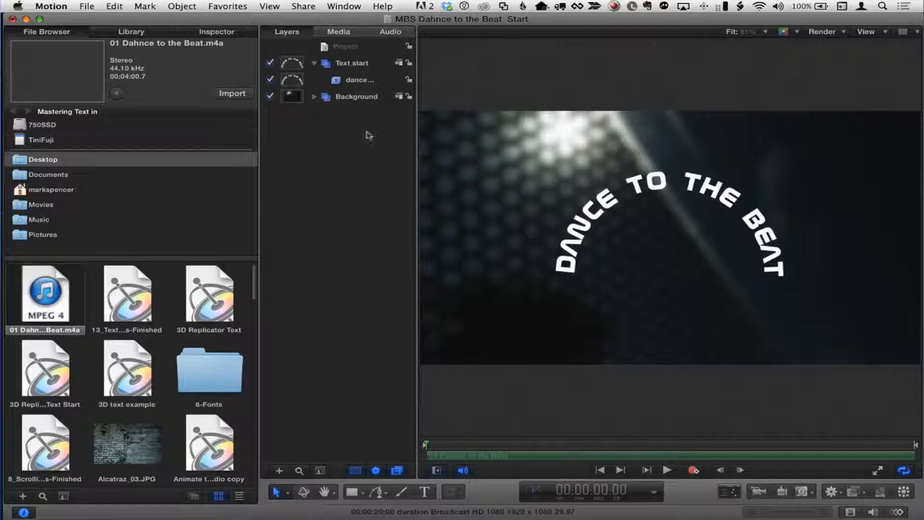
Apply the Sequence Text behavior from the Text Animation category to the "dance to the beat" text.
click(354, 80)
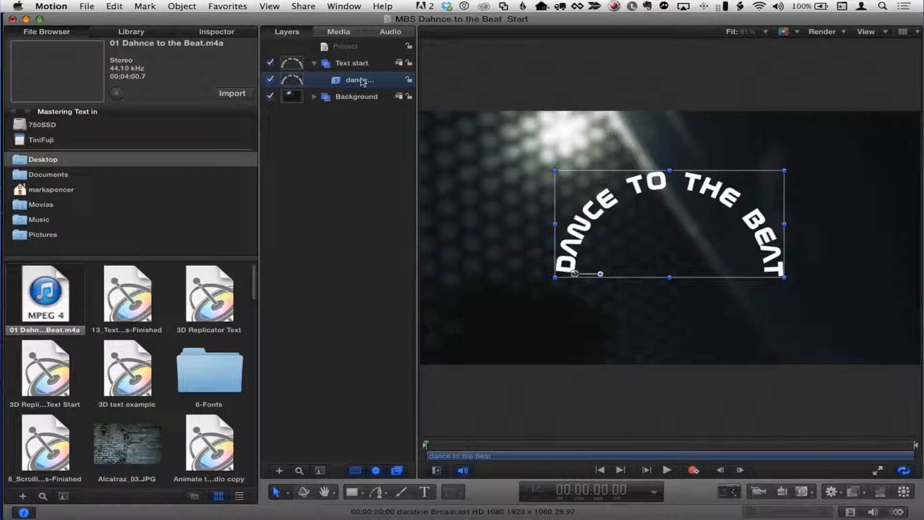
click(131, 33)
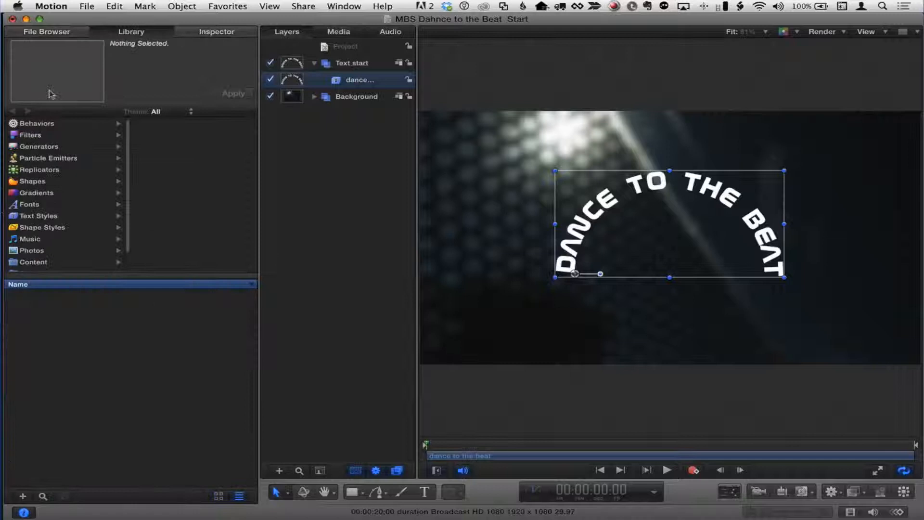
click(37, 123)
click(176, 251)
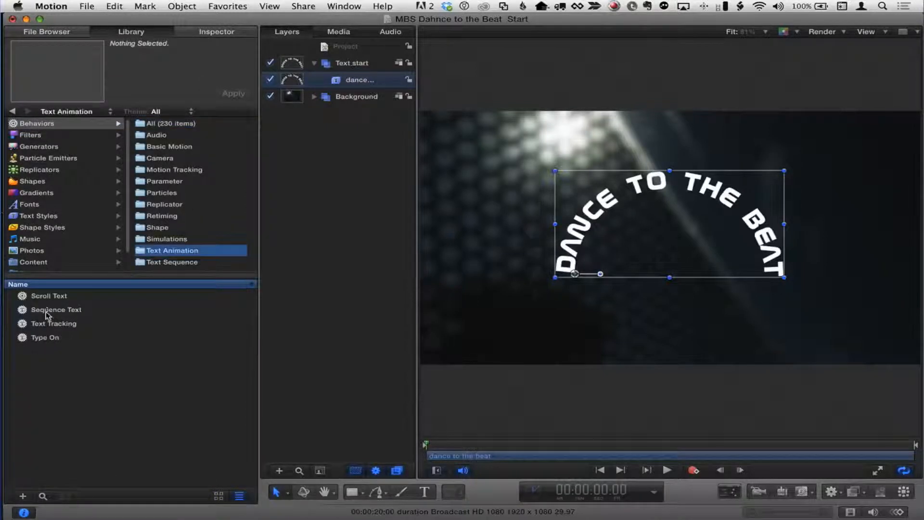
click(833, 492)
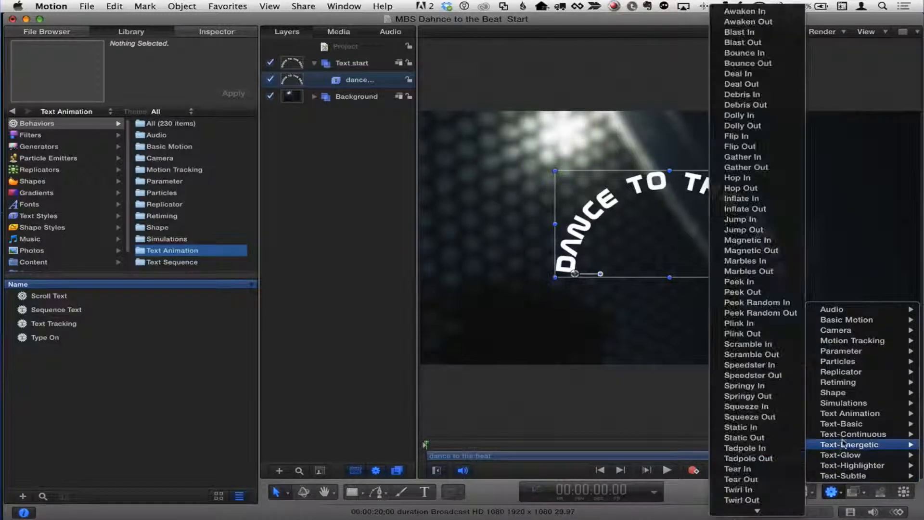
mouse_move(858, 415)
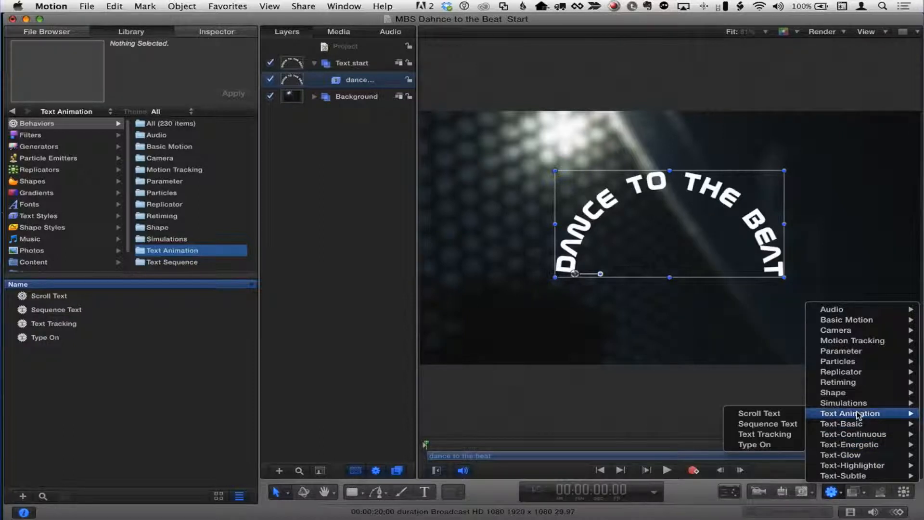
click(785, 426)
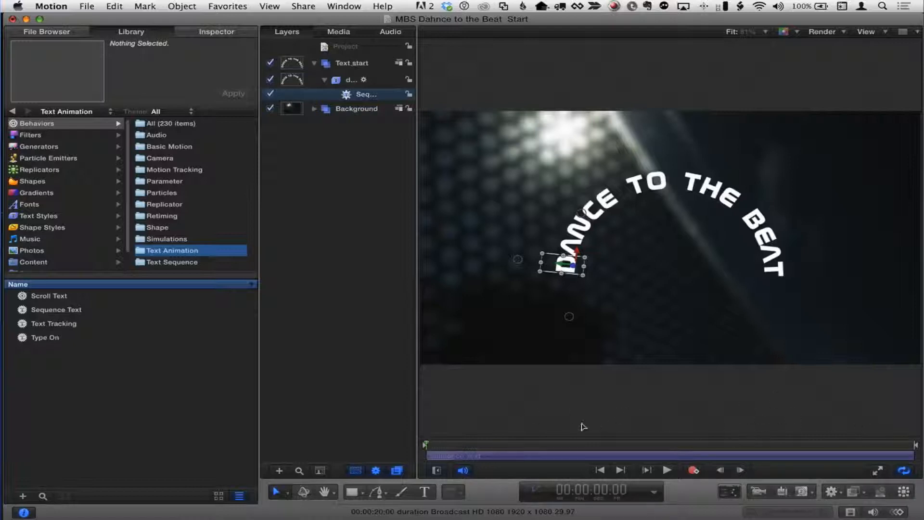
Play the project to preview the text, stop it, and return the playhead to the first frame.
click(666, 470)
click(667, 469)
drag(499, 444, 412, 445)
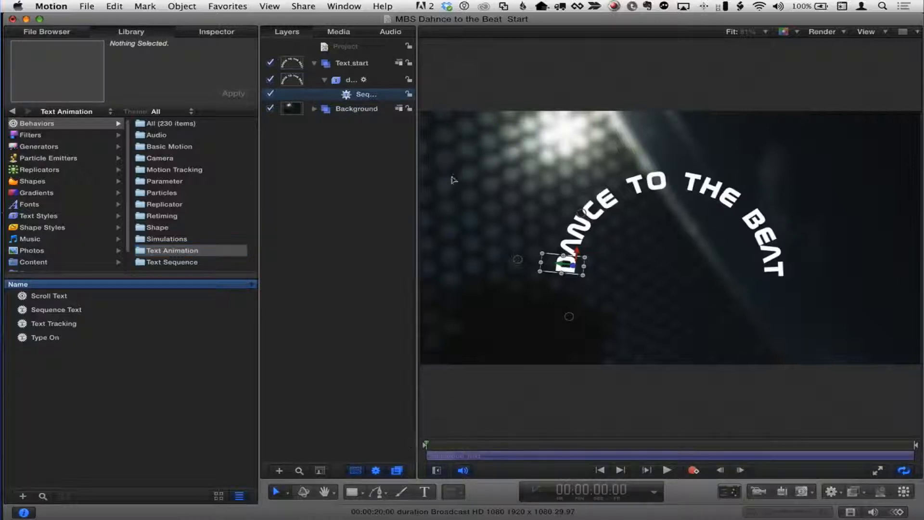
Add the Position format parameter to the Sequence Text behavior, with its controls group collapsed.
click(217, 32)
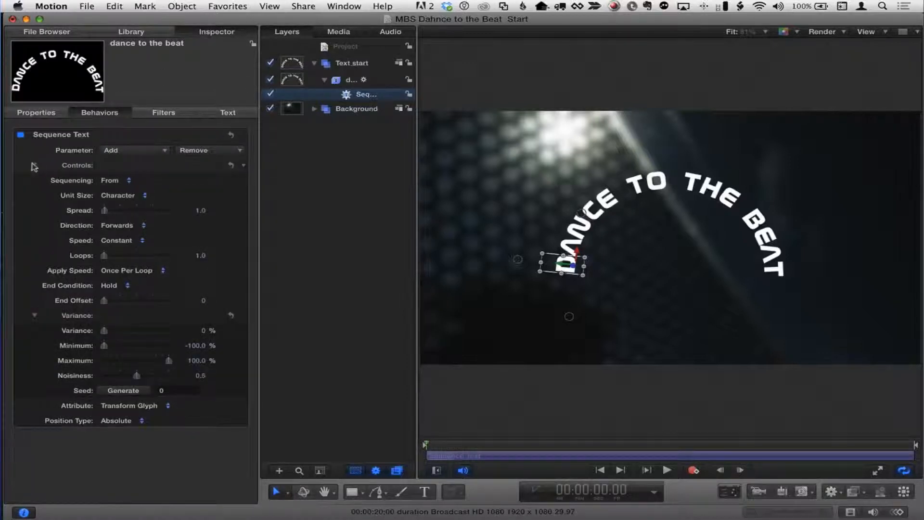
click(34, 166)
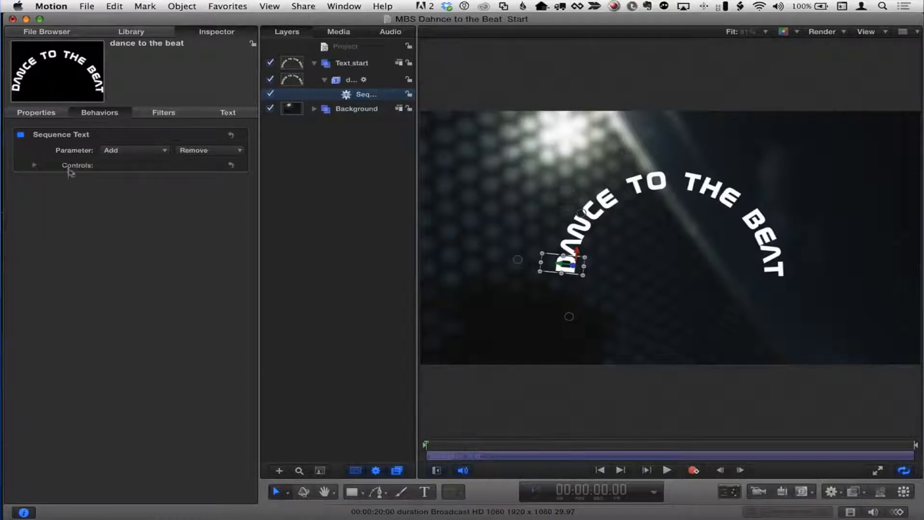
click(143, 150)
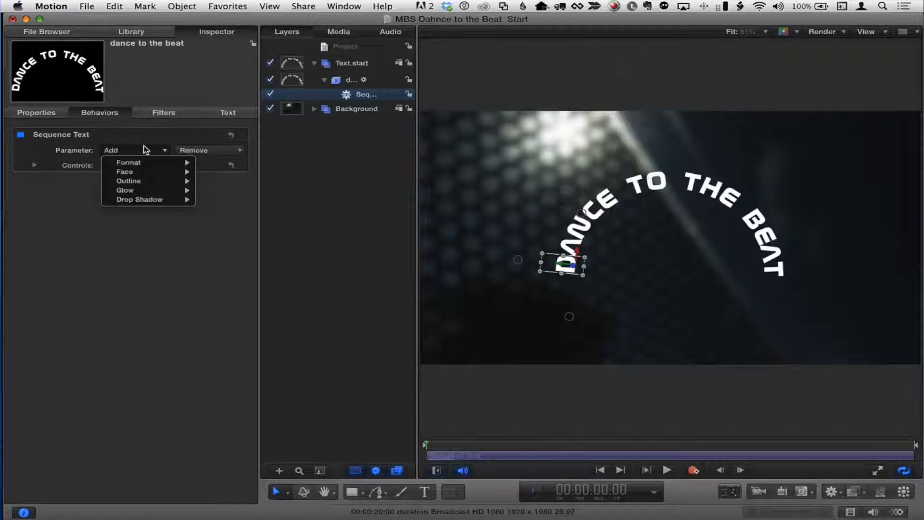
mouse_move(146, 164)
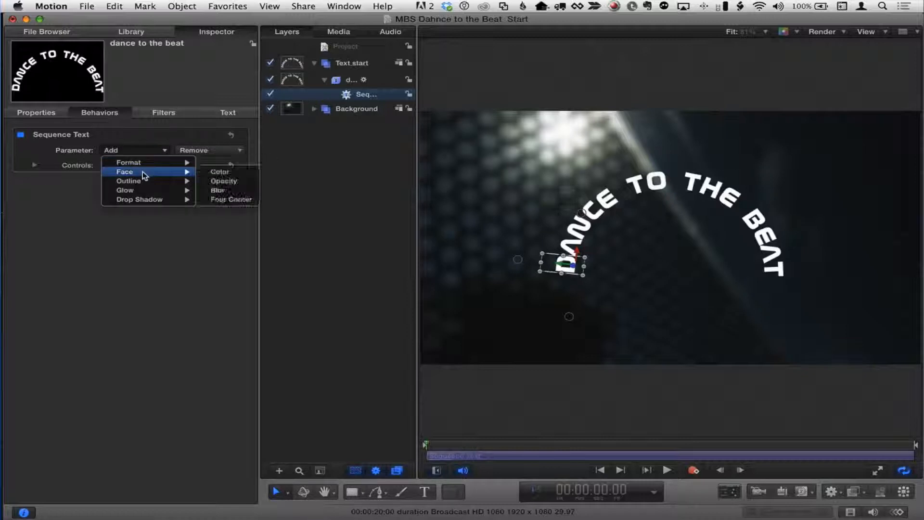
mouse_move(142, 194)
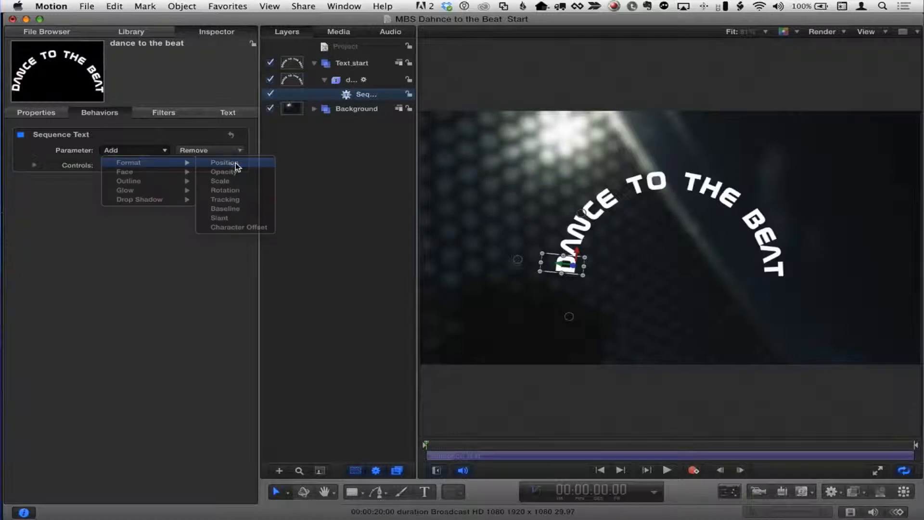
click(236, 166)
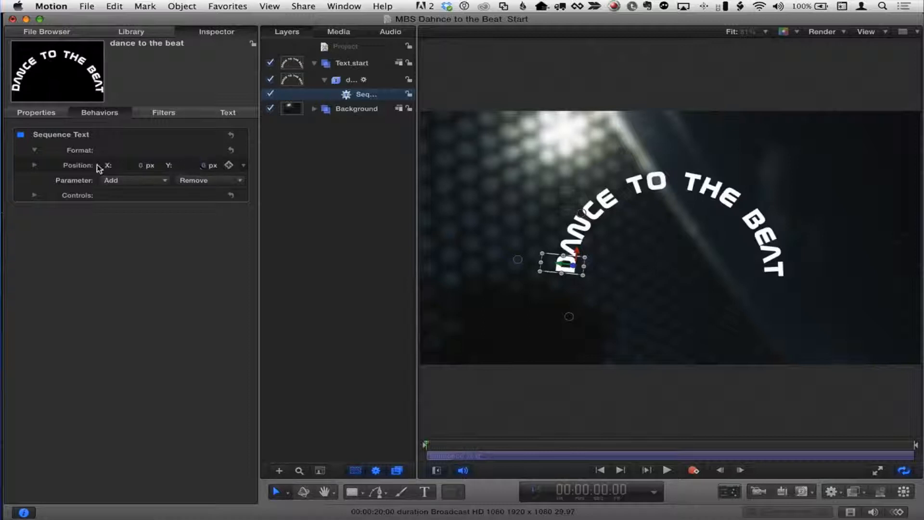
Replace the Position format parameter of the Sequence Text behavior with the Scale format parameter.
click(212, 181)
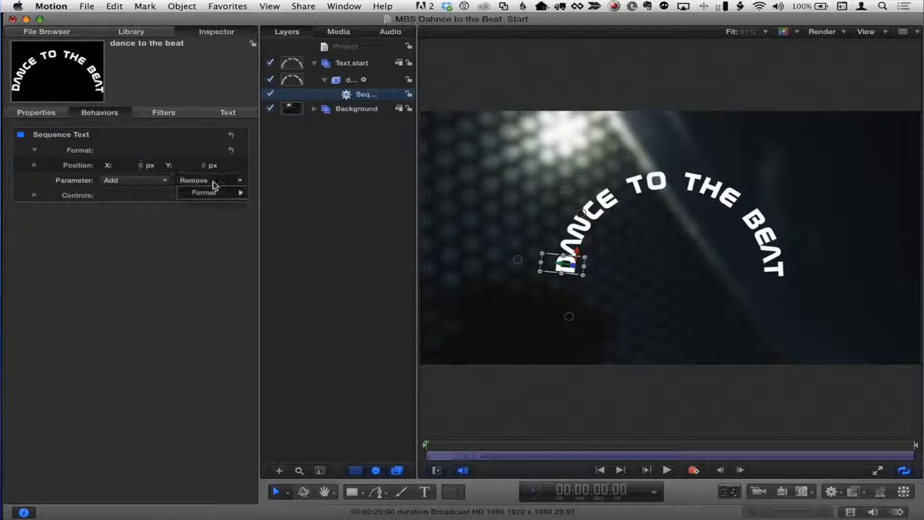
mouse_move(215, 193)
click(281, 195)
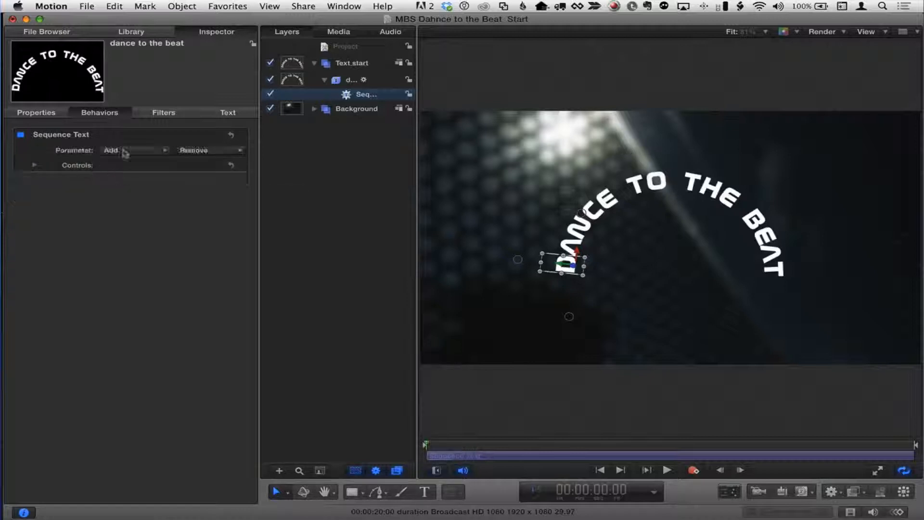
click(136, 150)
mouse_move(139, 170)
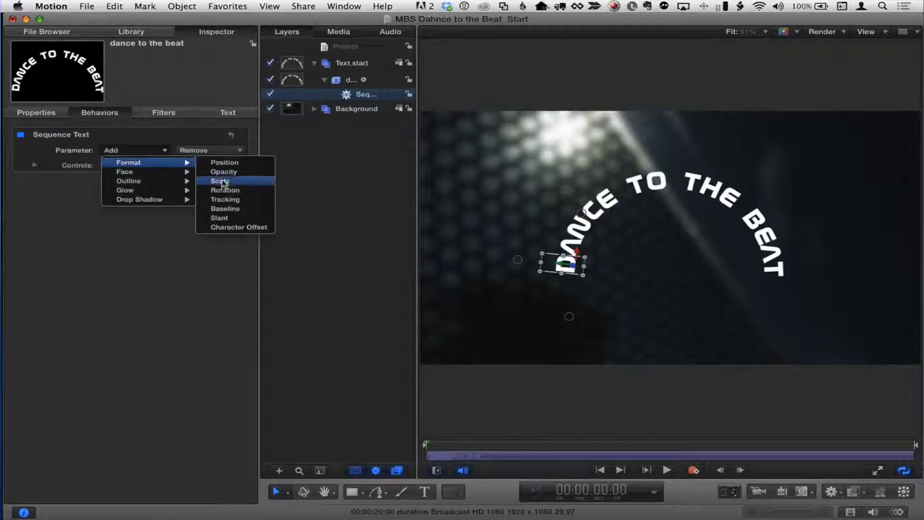
click(219, 181)
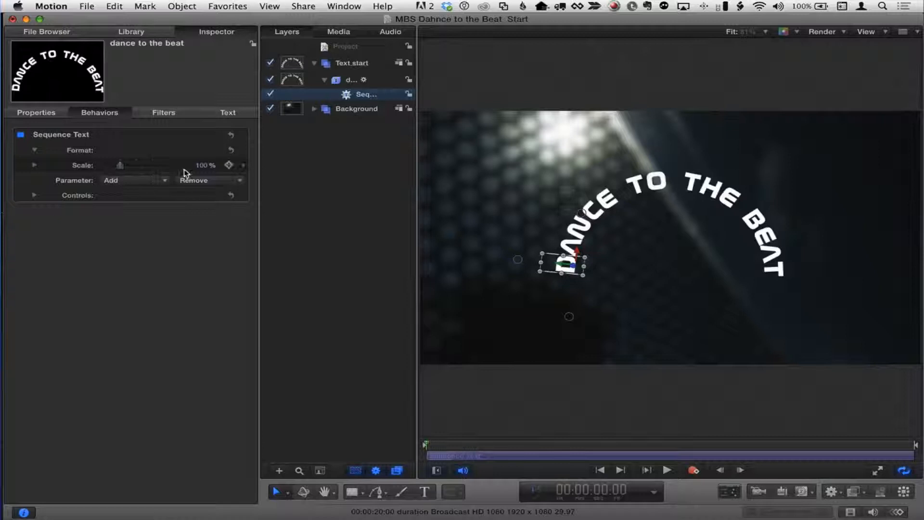
Try Sequence Text Scale values of 277% and 0% on the text.
drag(201, 166, 250, 166)
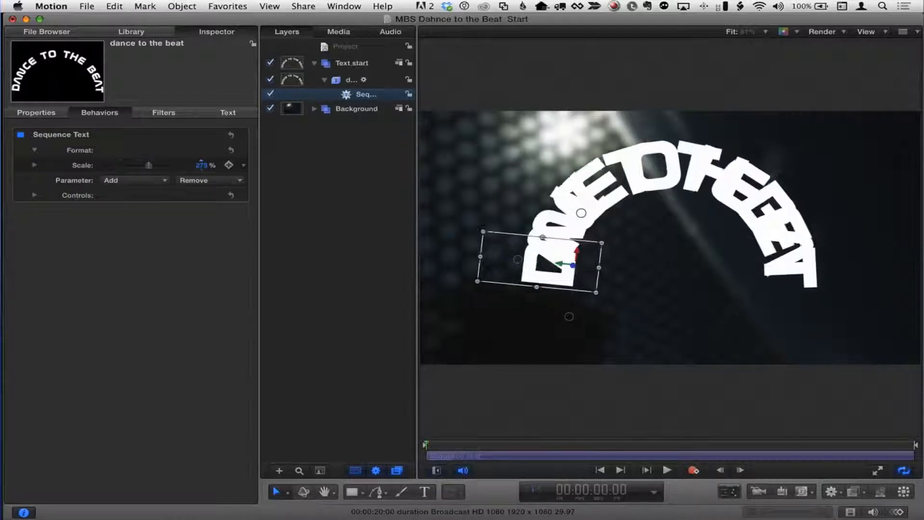
drag(442, 453, 381, 459)
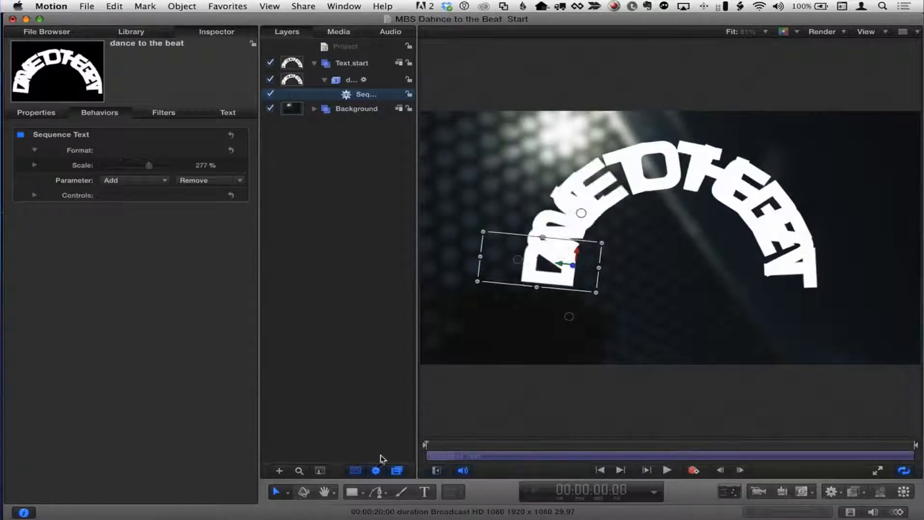
double_click(204, 168)
text(0)
key(Return)
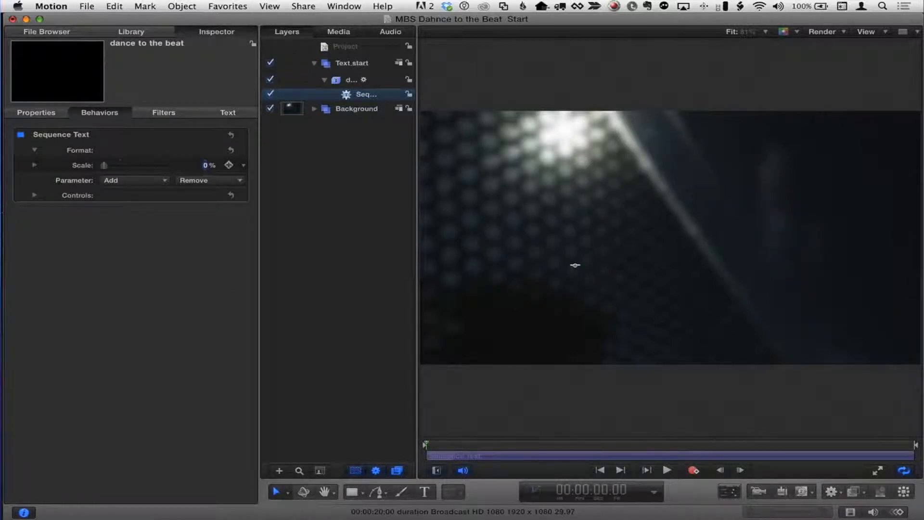
Expand the Scale parameter into its X and Y components and set Scale to 100%.
click(34, 165)
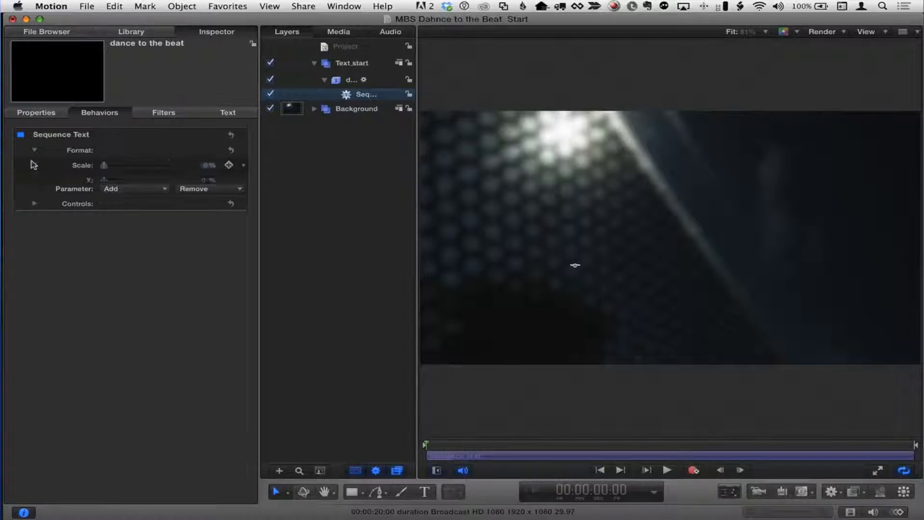
double_click(207, 166)
text(100)
key(Return)
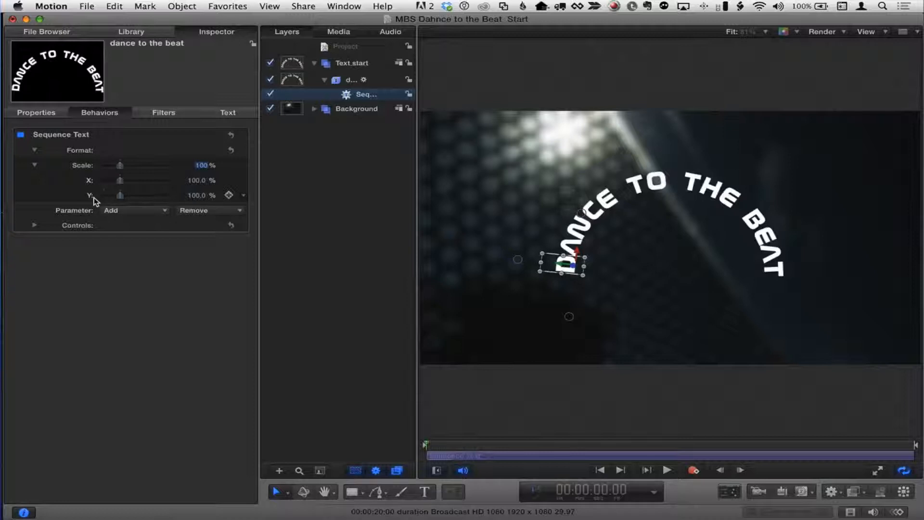
Add an Audio parameter behavior to the Y component of the Sequence Text Scale.
click(243, 196)
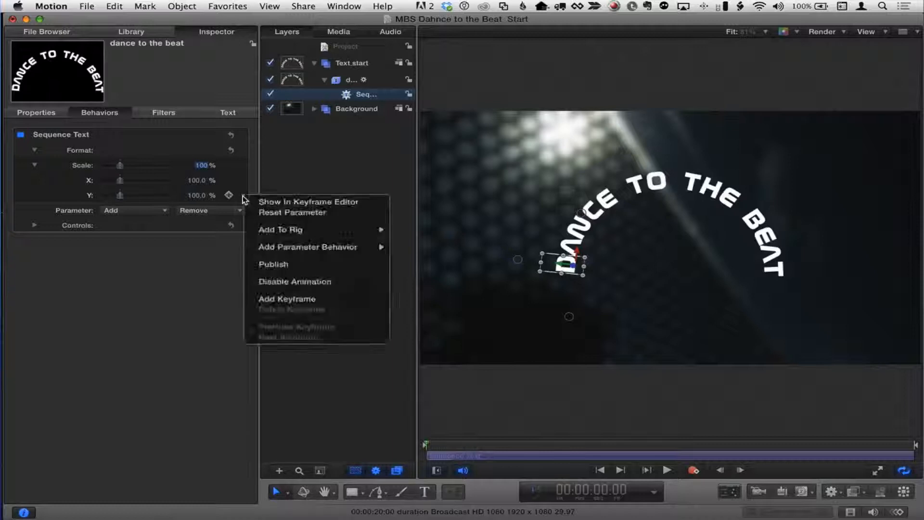
mouse_move(292, 252)
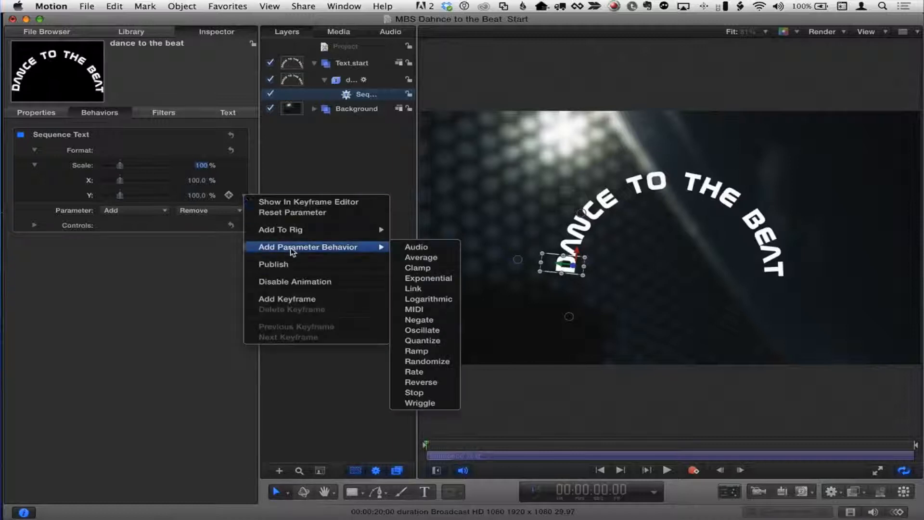
click(438, 247)
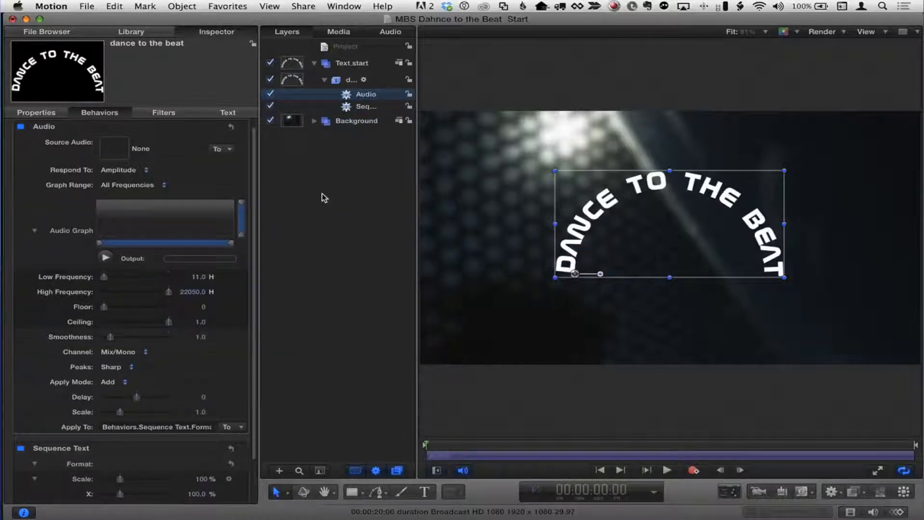
key(F7)
drag(318, 260, 326, 182)
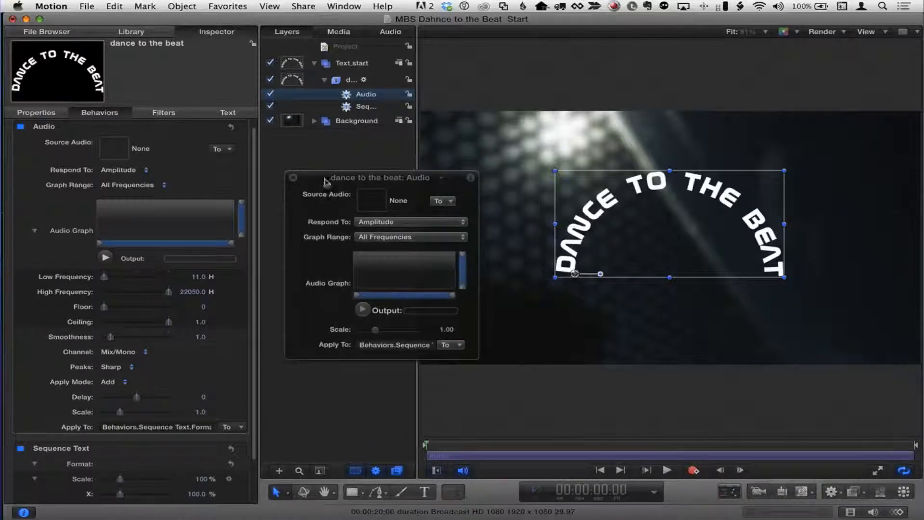
click(293, 179)
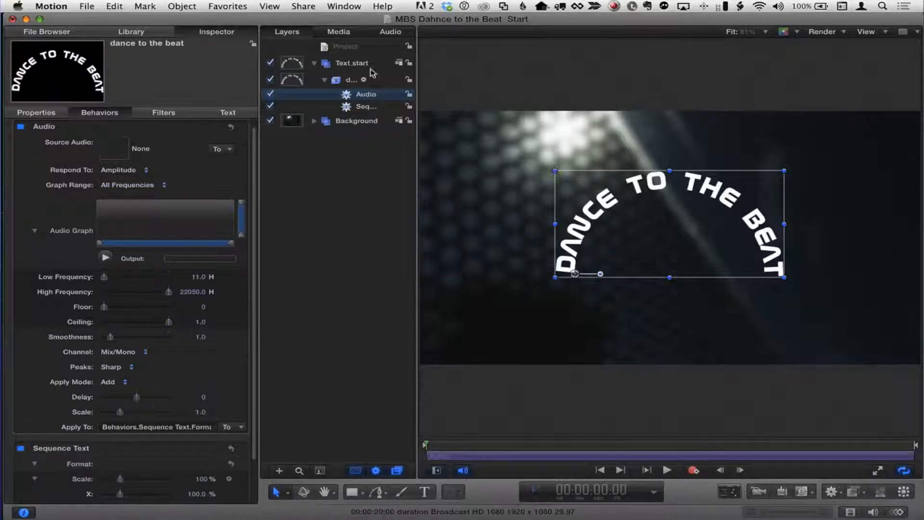
Set the Audio behavior's source to 01 Dahnce to the Beat and limit its frequency range to 314.4 through 3760.9 Hz.
click(236, 150)
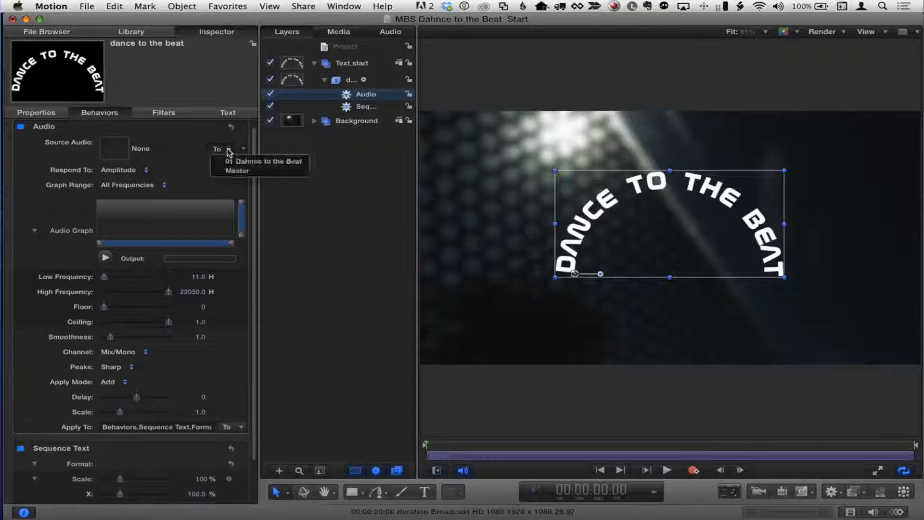
click(284, 162)
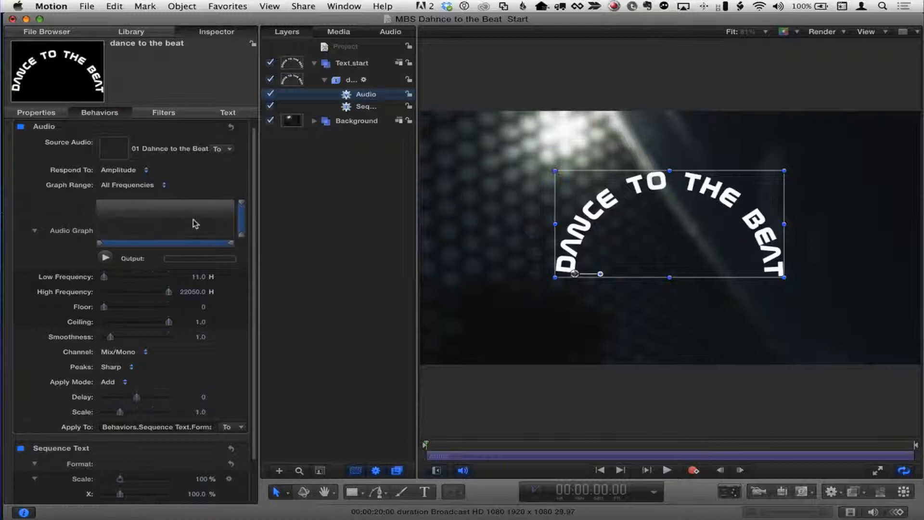
click(106, 258)
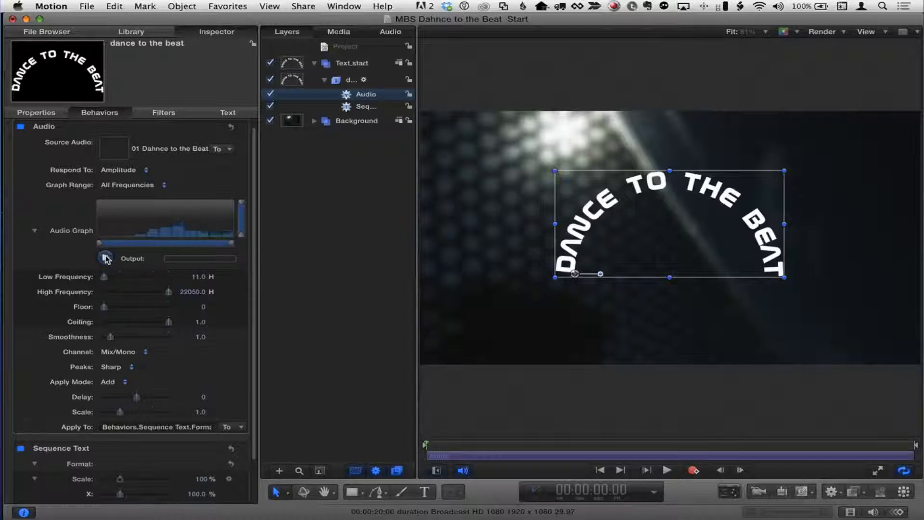
click(106, 258)
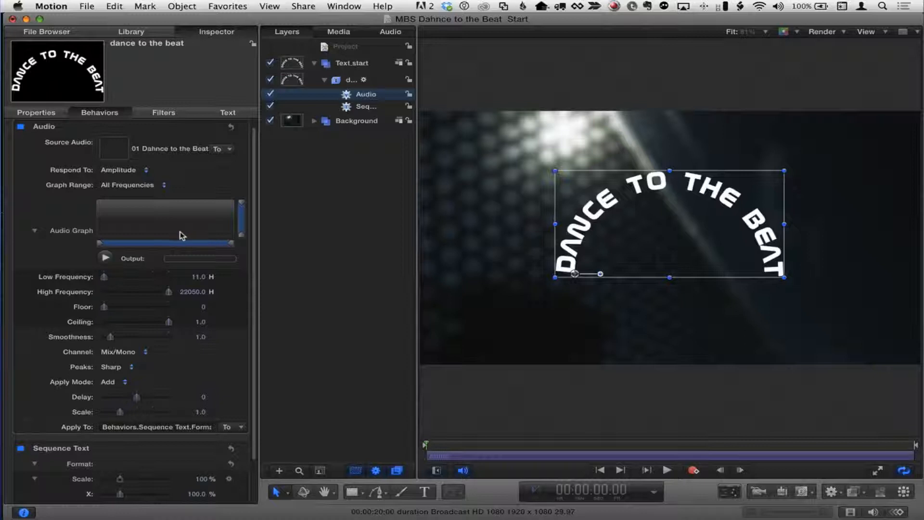
drag(101, 246, 162, 243)
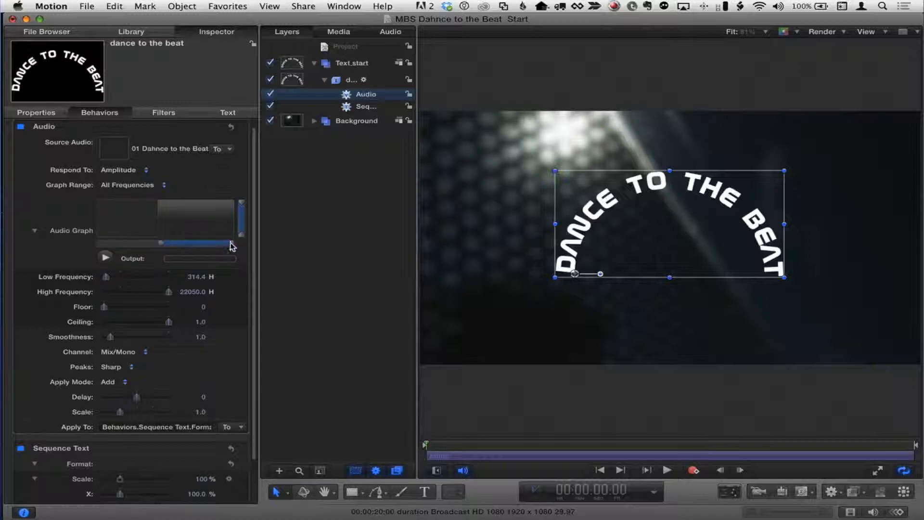
drag(231, 245, 198, 243)
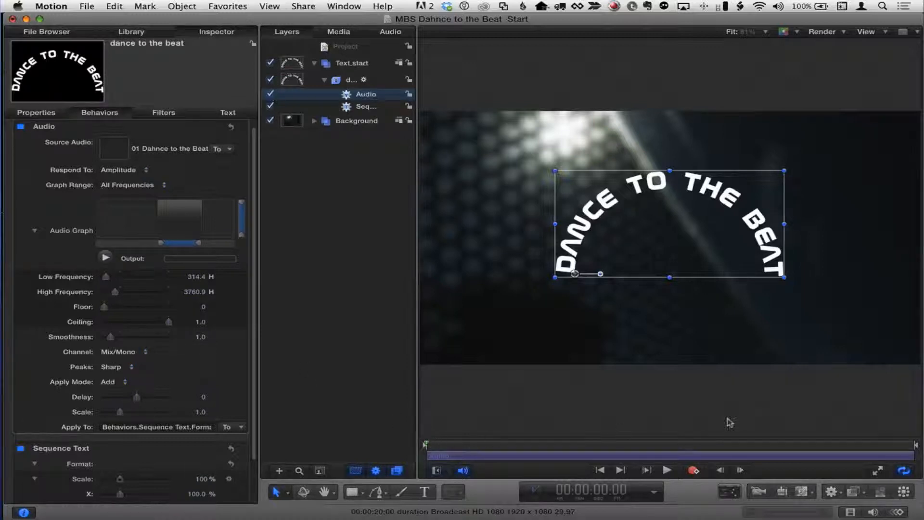
Play the project repeatedly to preview how the text reacts to the music, and park the playhead at 00:00:05:04.
click(668, 467)
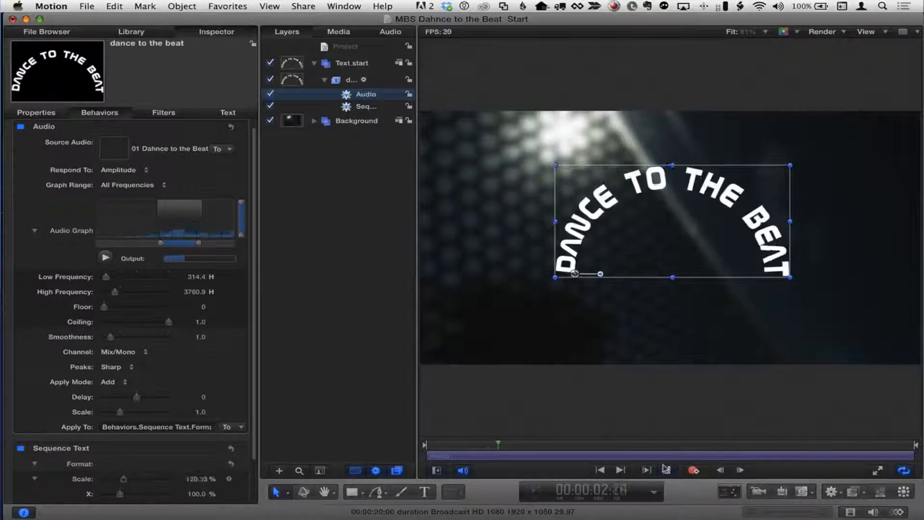
click(665, 470)
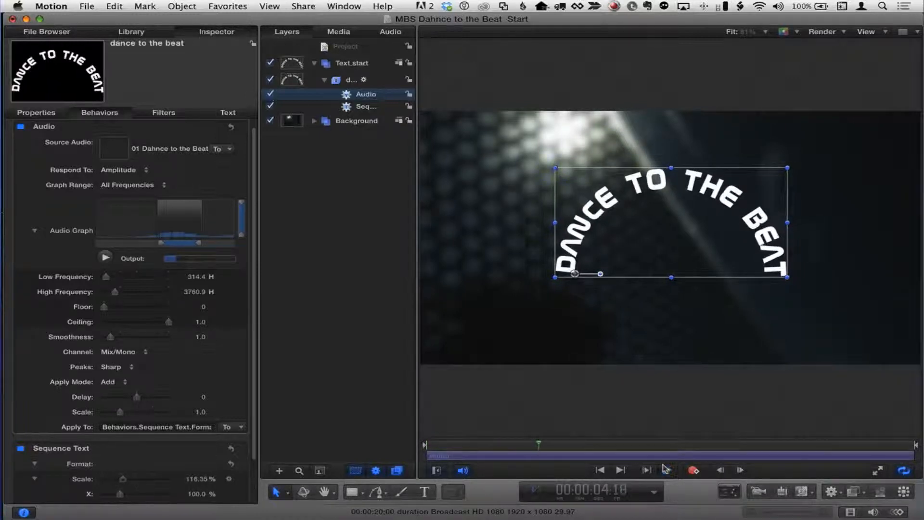
click(667, 470)
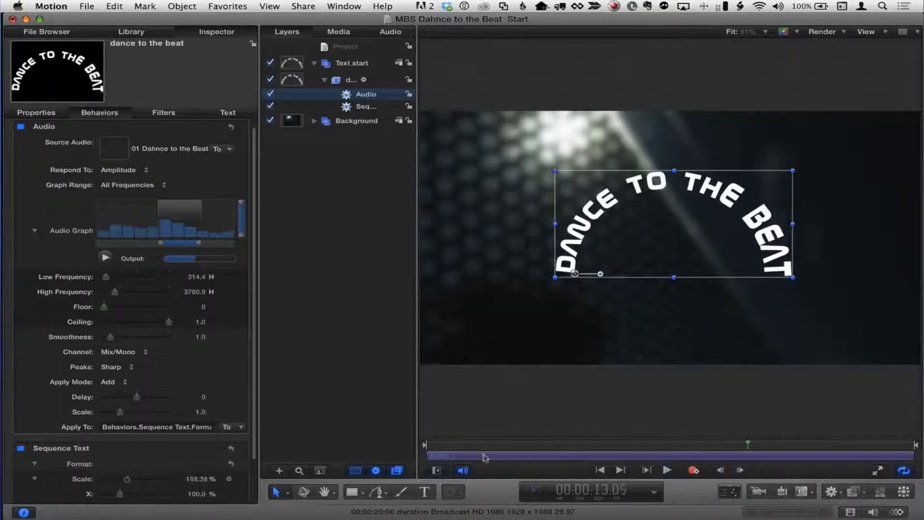
click(667, 471)
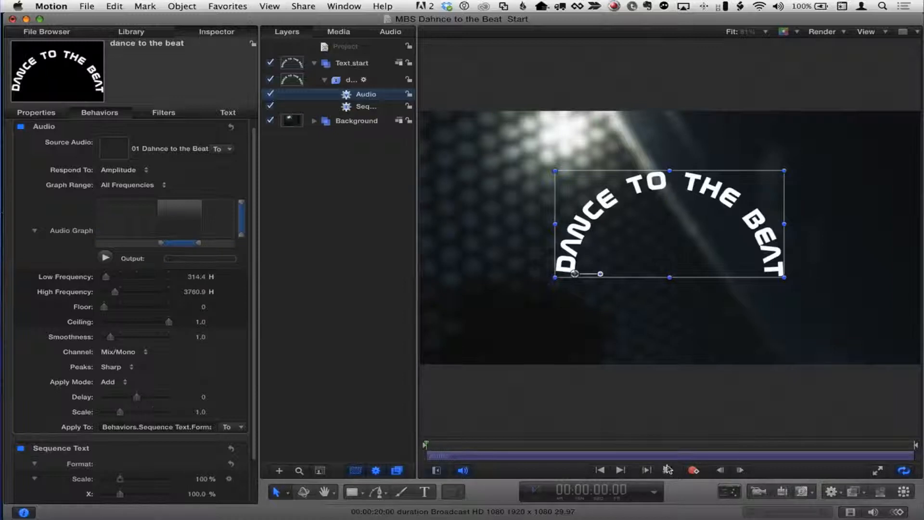
click(666, 470)
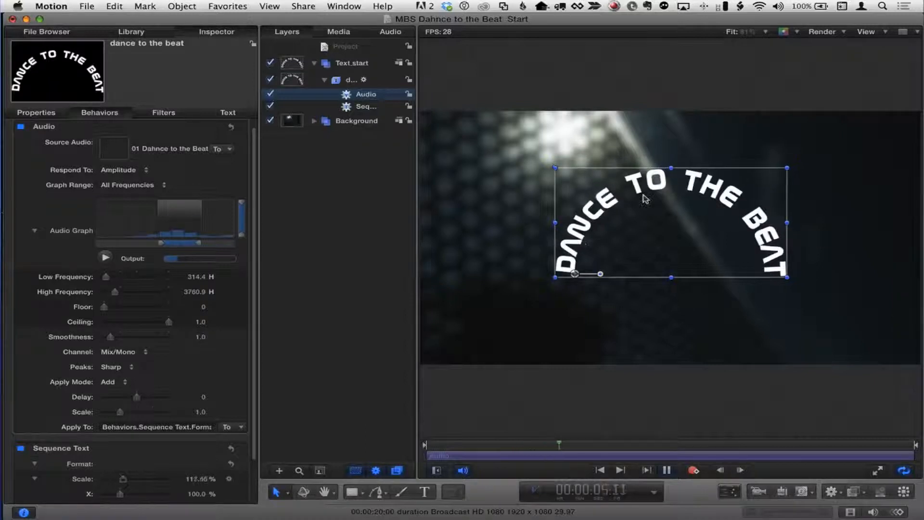
key(space)
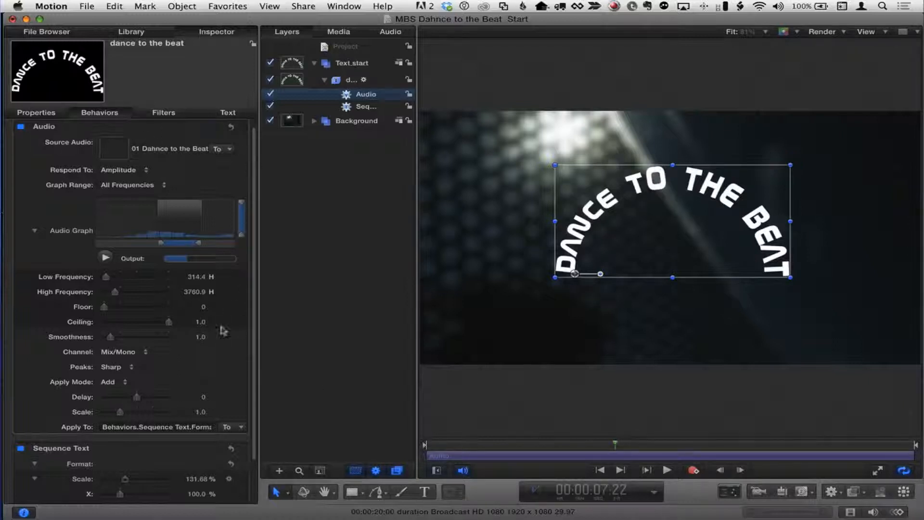
drag(491, 446, 552, 454)
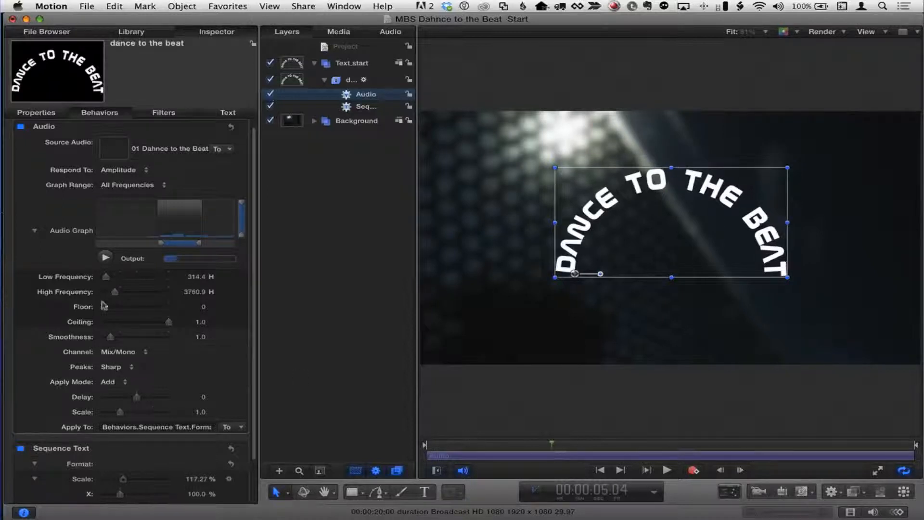
Set the Audio behavior's Scale to 10.
double_click(201, 413)
text(10)
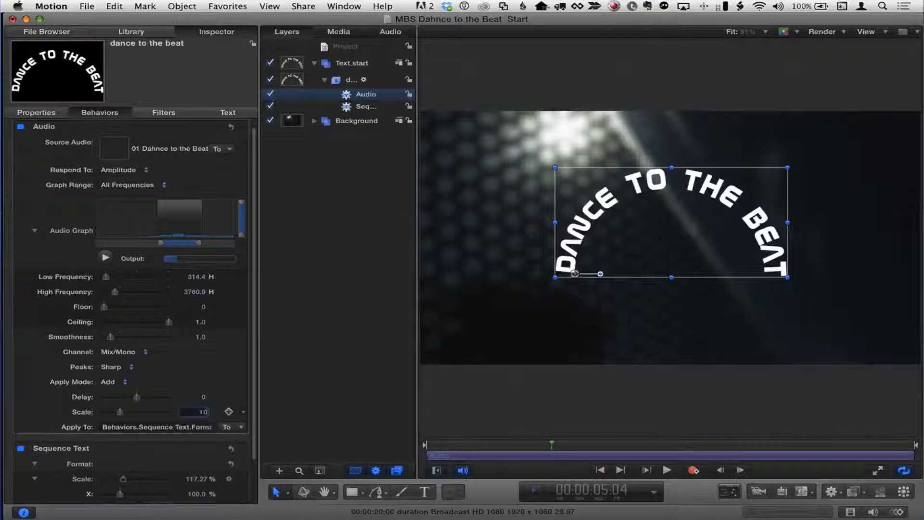
key(Return)
Play the project twice from the start to preview the stronger text stretching, and return the playhead to the first frame.
drag(449, 445, 423, 445)
key(space)
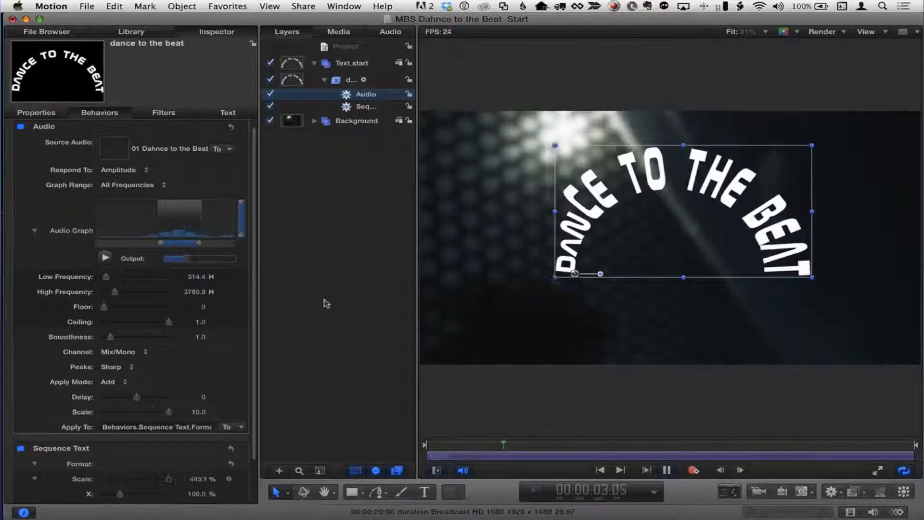
key(space)
drag(442, 445, 411, 437)
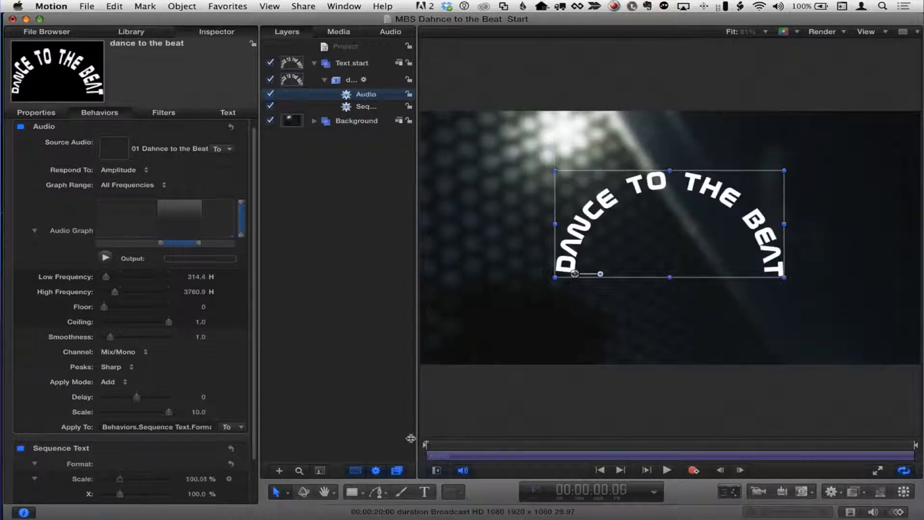
key(space)
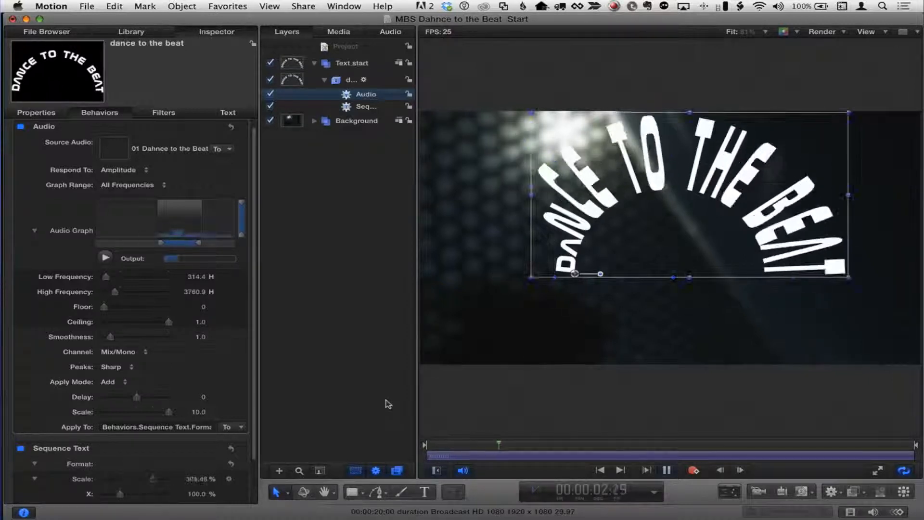
key(space)
drag(464, 444, 417, 442)
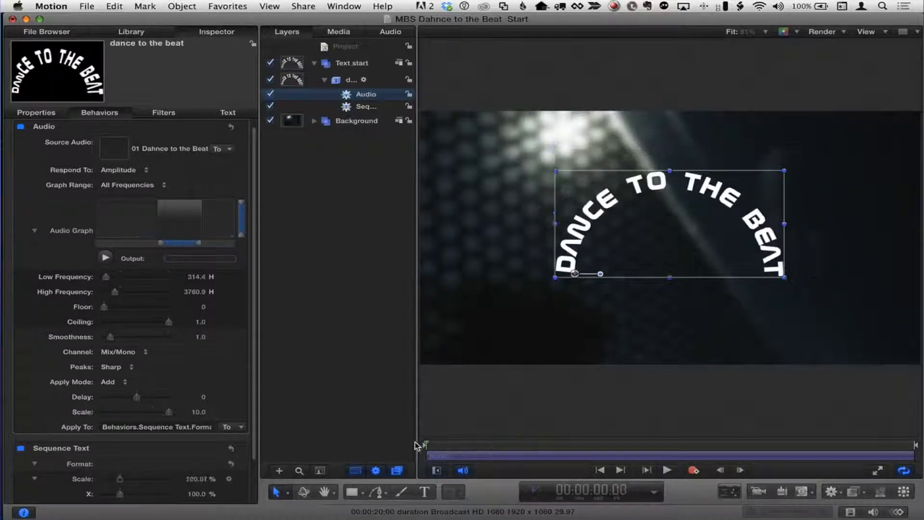
Set the Sequence Text behavior's Sequencing to Through Inverted in its Controls group.
scroll(129, 399, down, 1)
scroll(130, 402, down, 3)
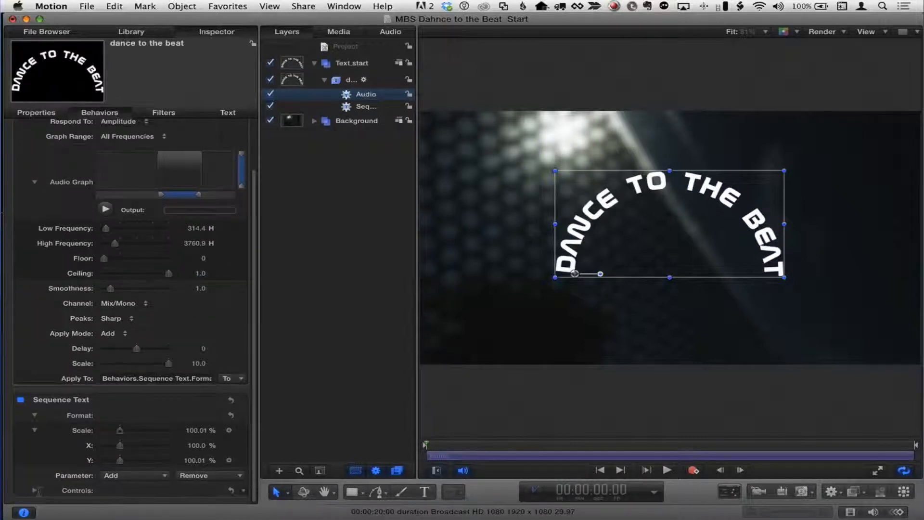
scroll(128, 440, down, 10)
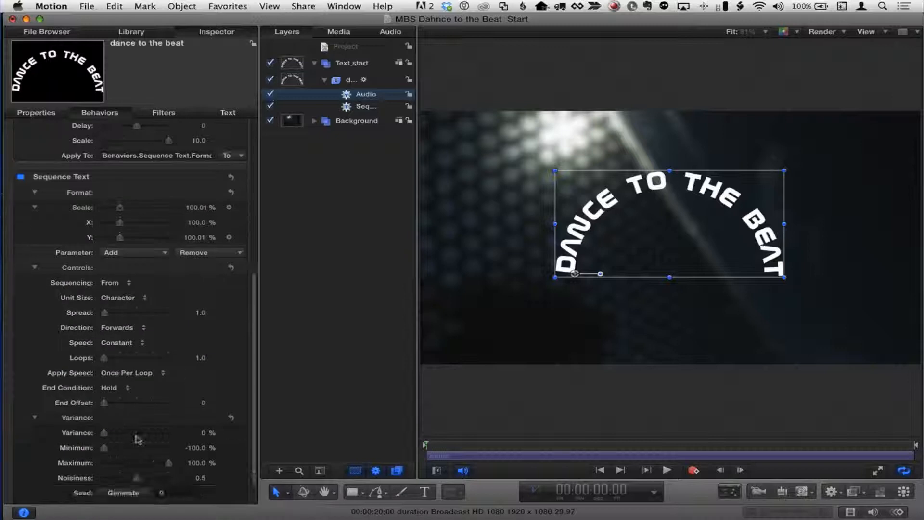
scroll(180, 335, down, 2)
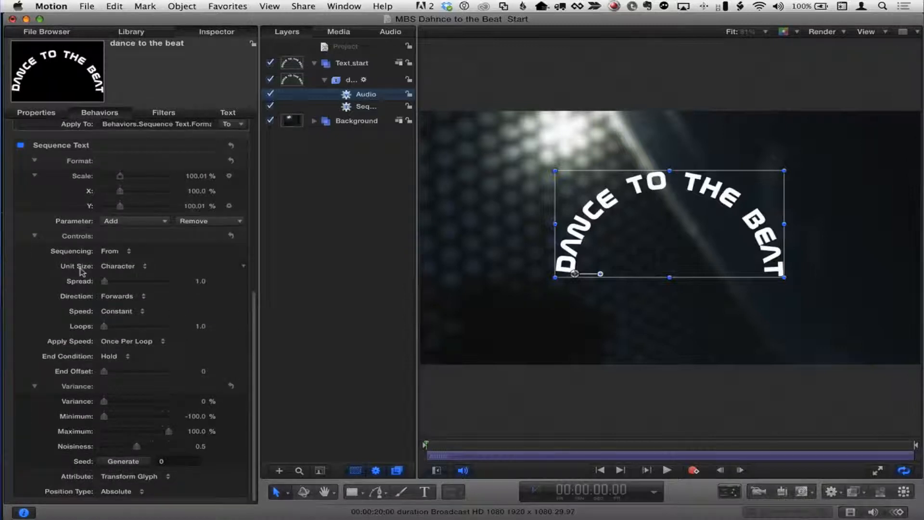
click(117, 252)
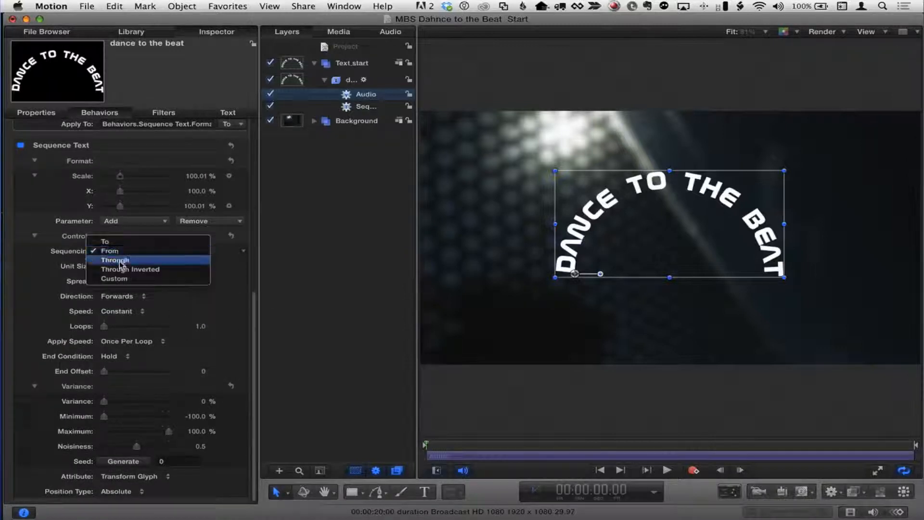
click(152, 271)
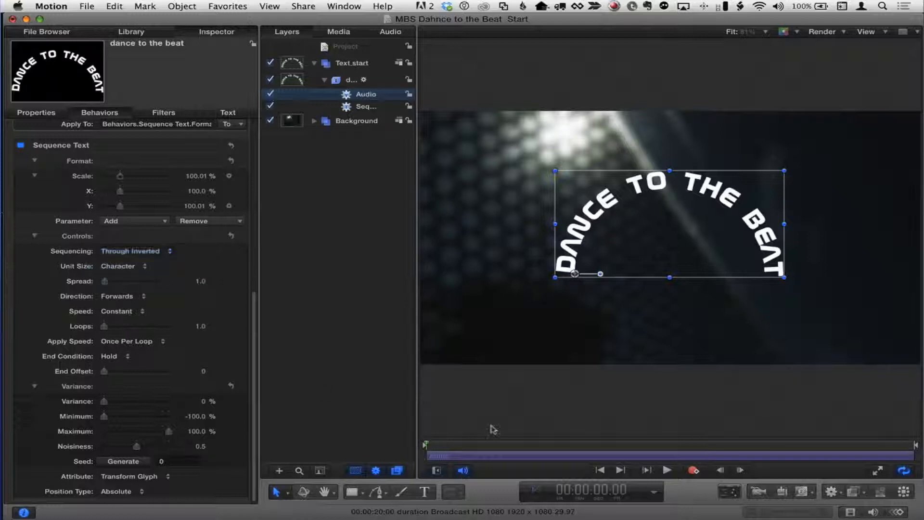
Play the project twice, returning to the first frame in between, to preview the inverted sequencing with the music.
click(667, 471)
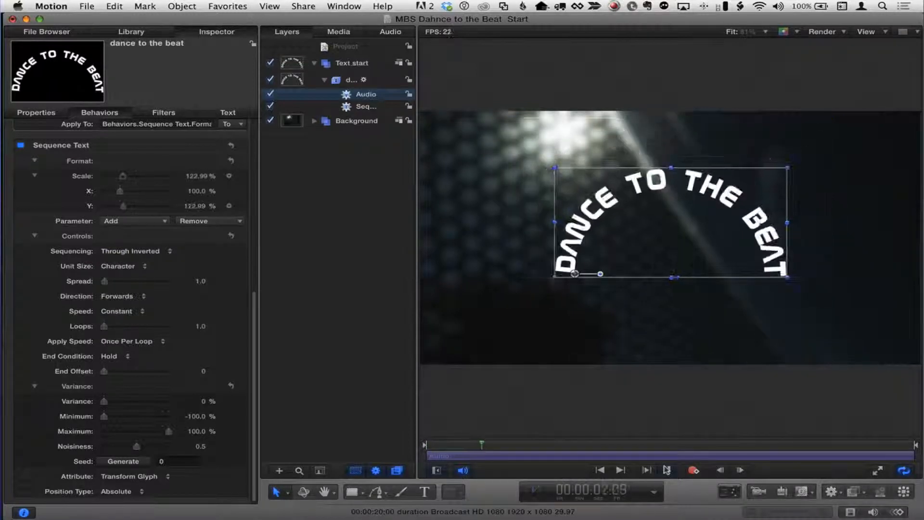
click(667, 471)
scroll(251, 357, up, 10)
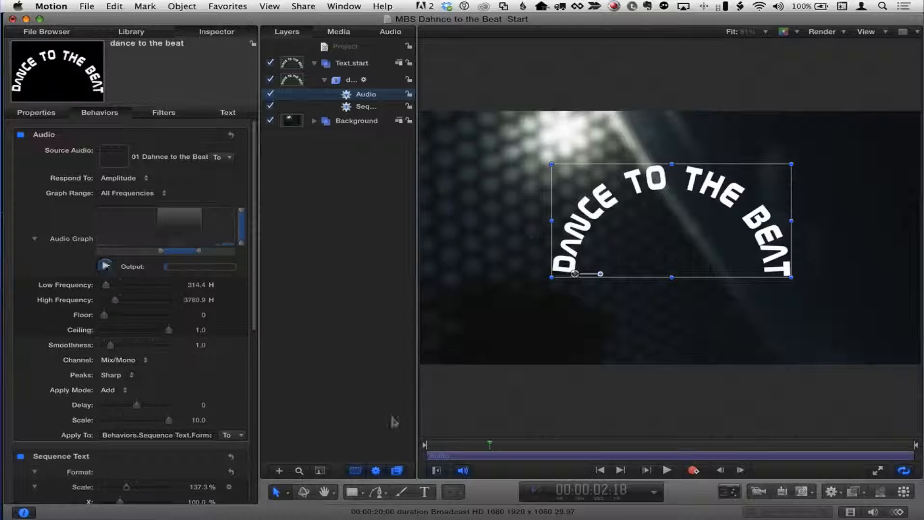
click(474, 445)
key(Home)
scroll(253, 398, down, 10)
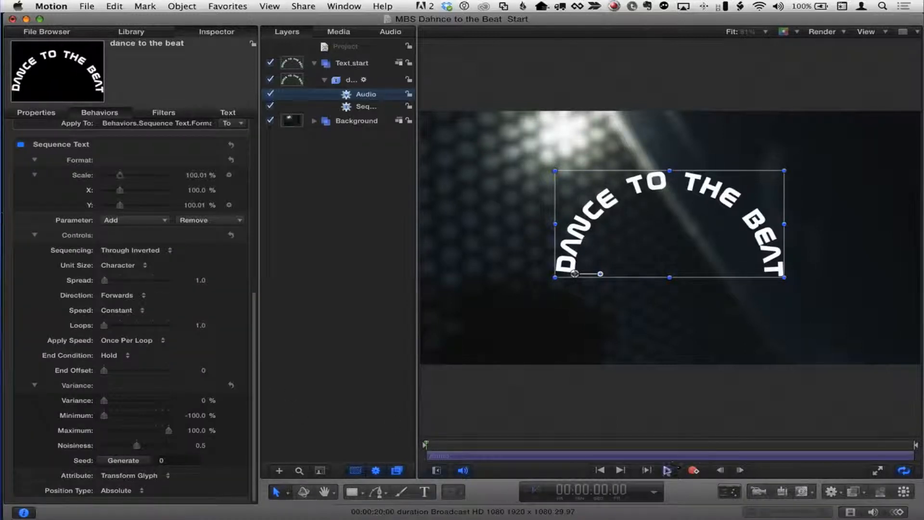
click(667, 470)
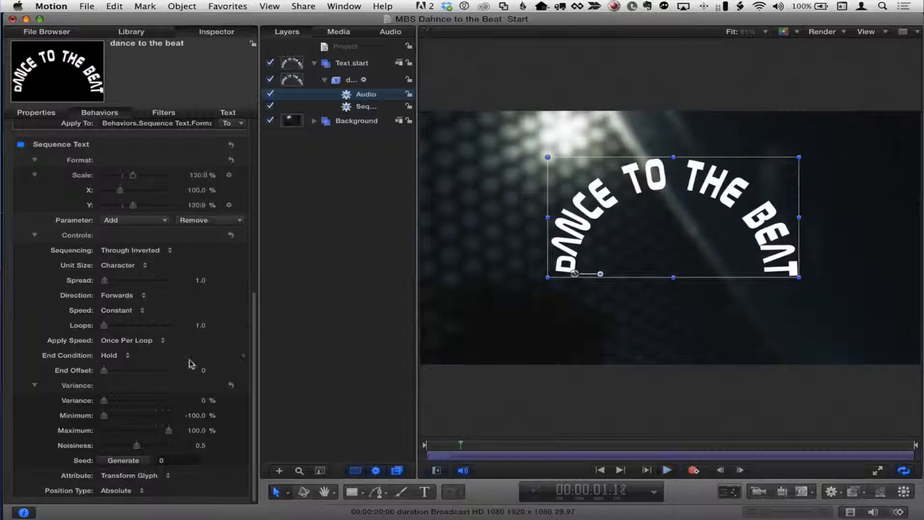
key(space)
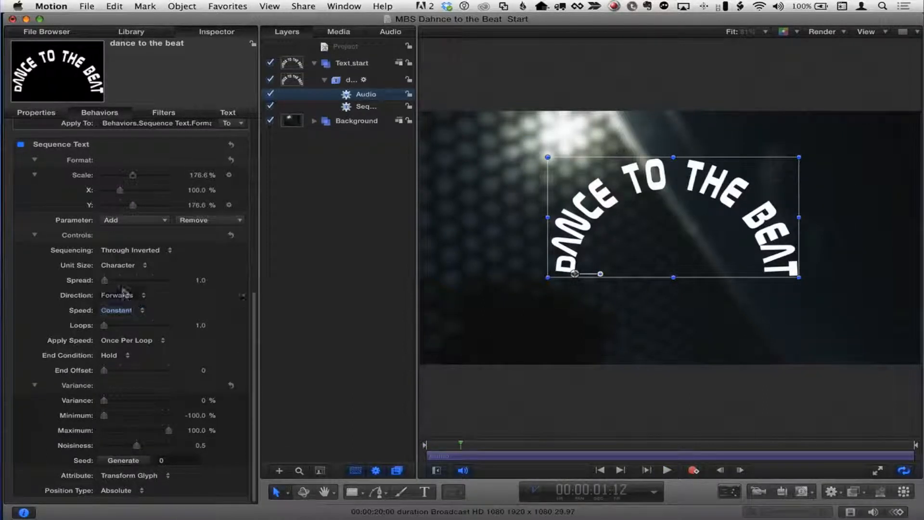
Set the Sequence Text behavior's Sequencing to Through and play from the start to preview the letter-by-letter stretching.
click(138, 250)
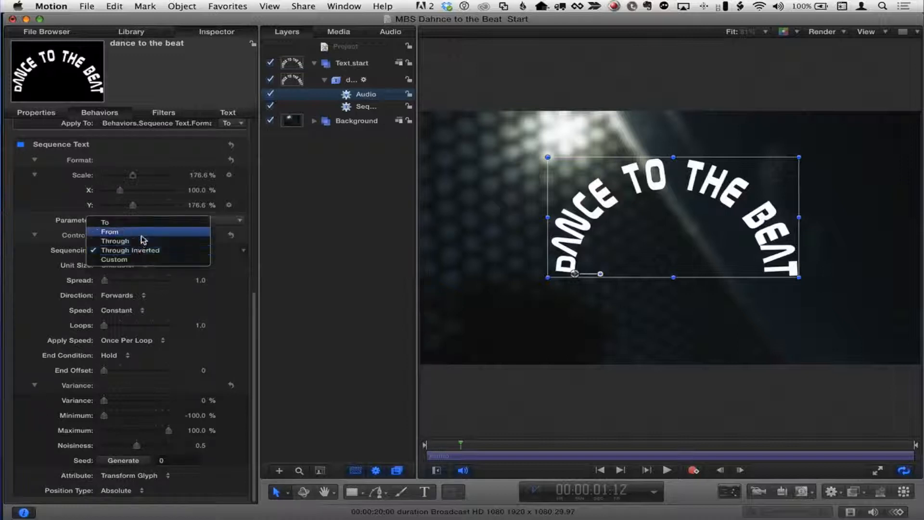
click(142, 240)
drag(433, 445, 426, 445)
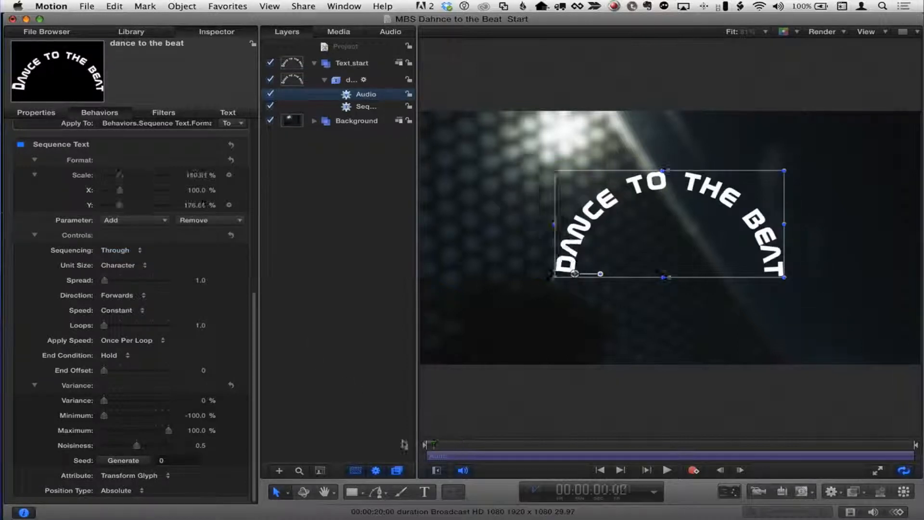
click(667, 470)
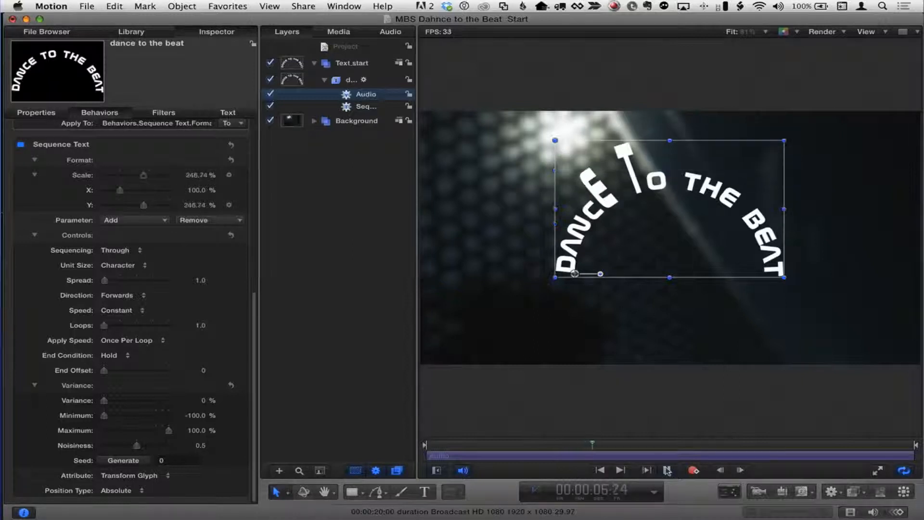
click(667, 470)
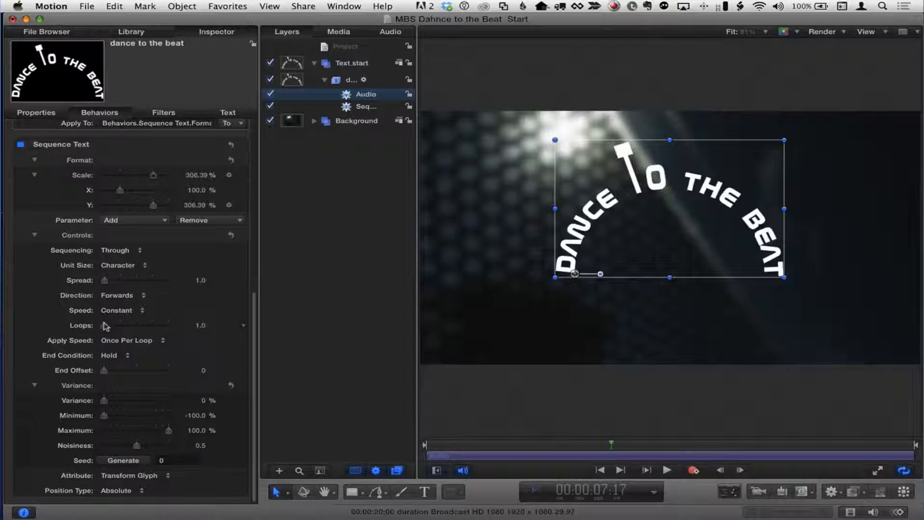
Set the Sequence Text behavior's Loops to 9.
drag(104, 326, 107, 327)
click(202, 326)
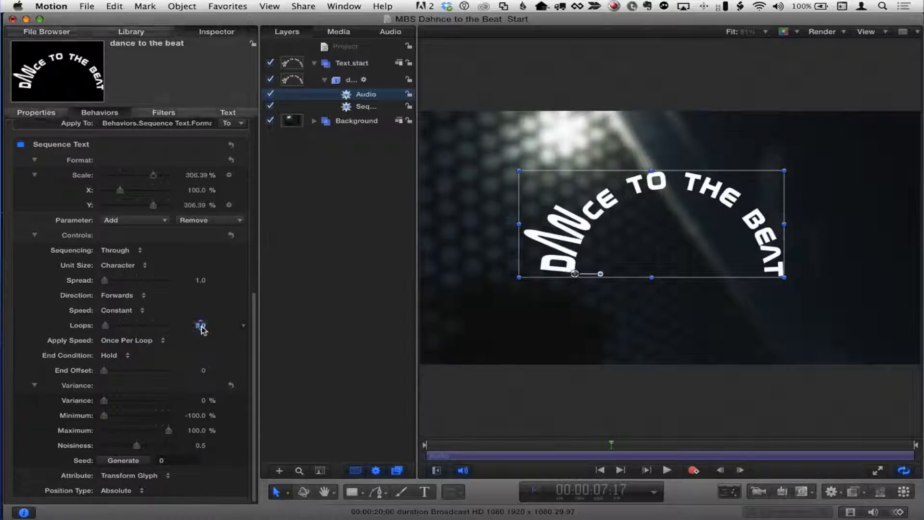
key(Return)
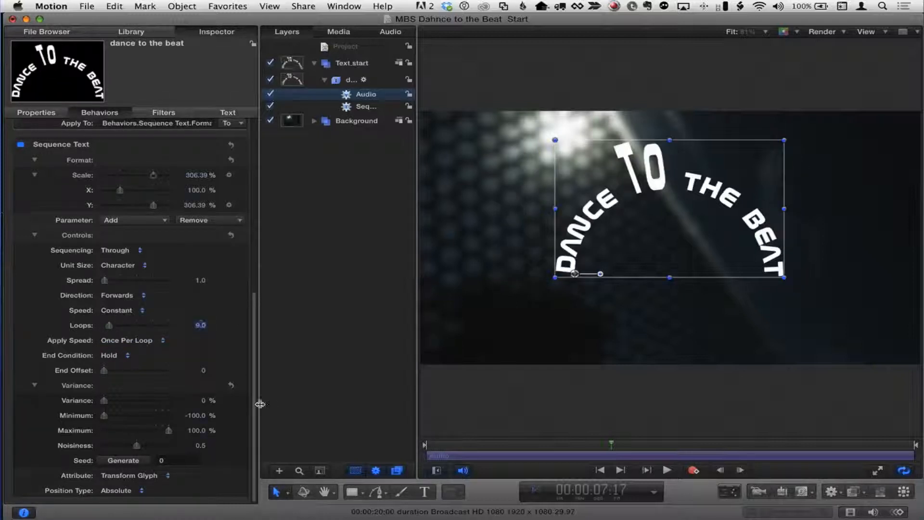
Play the project twice from the first frame to preview the looping character stretch against the music.
click(429, 444)
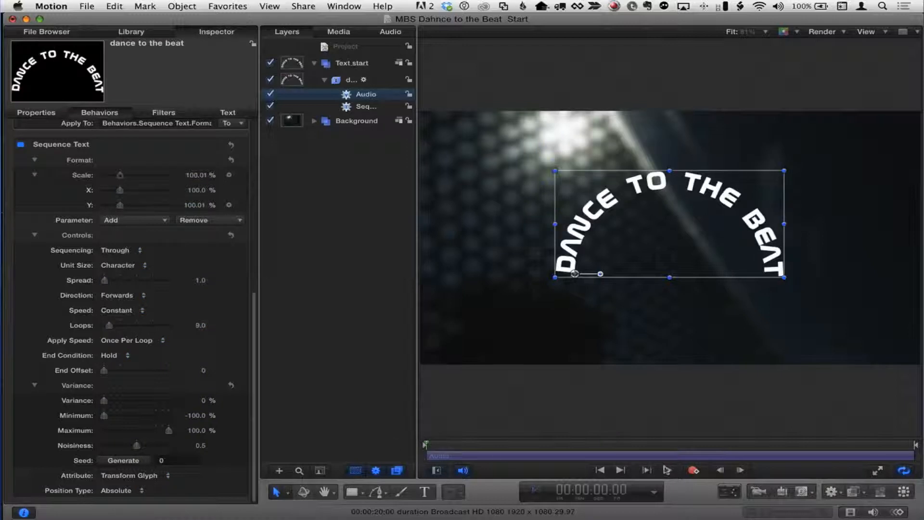
click(666, 470)
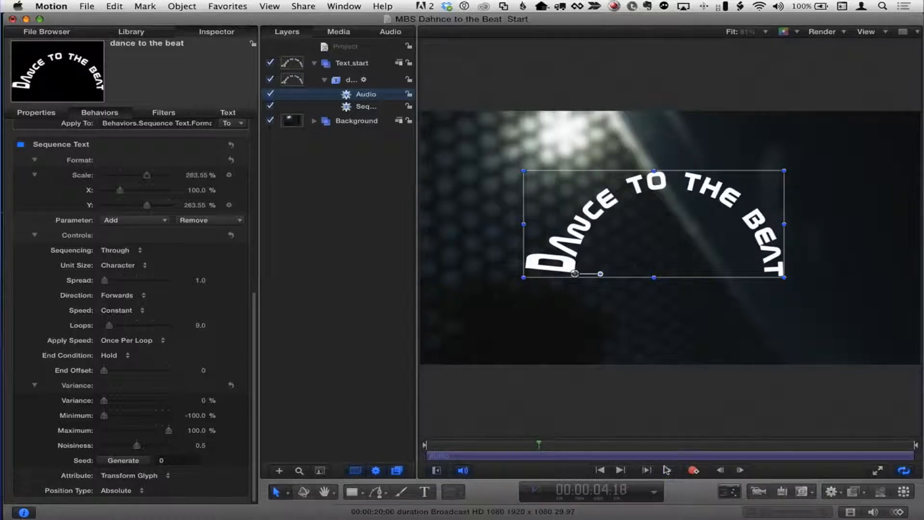
drag(446, 448, 426, 447)
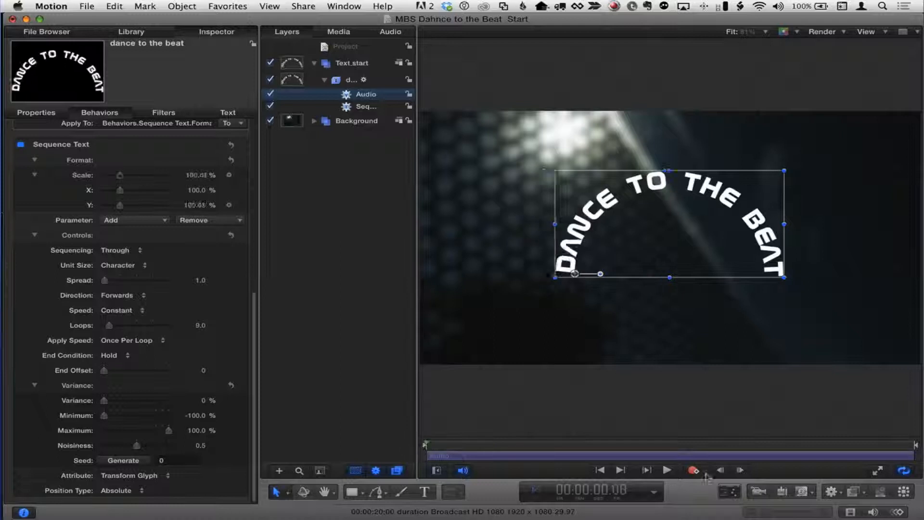
click(667, 471)
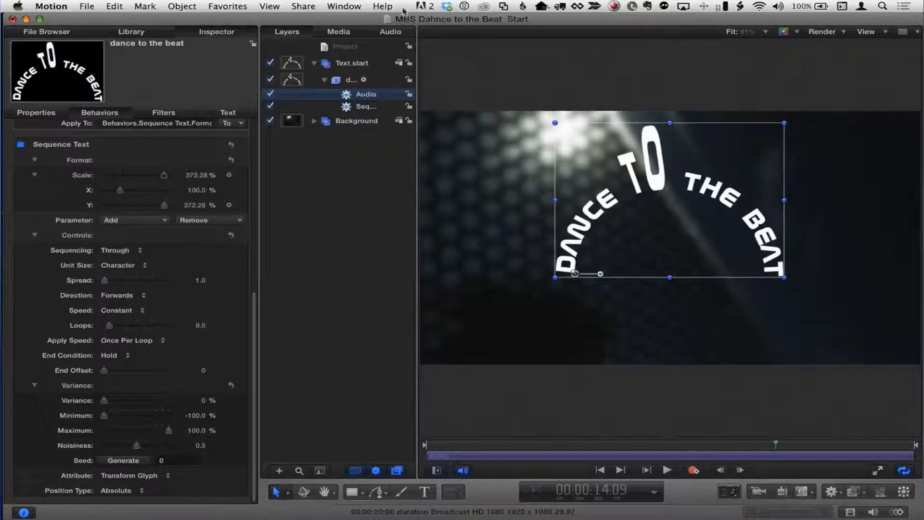
Switch to the MBS Dahnce to the Beat project, widen the layers list and show the Audio Scale Y behavior's settings.
click(344, 6)
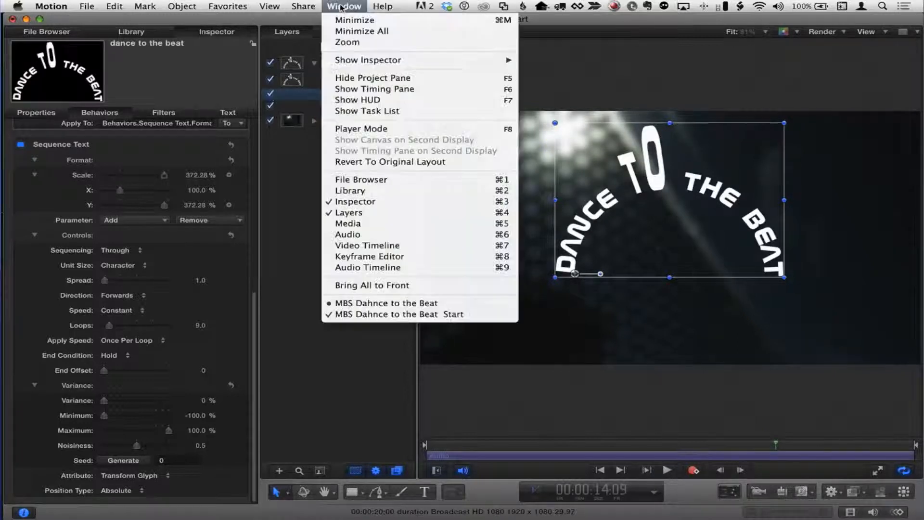
click(381, 304)
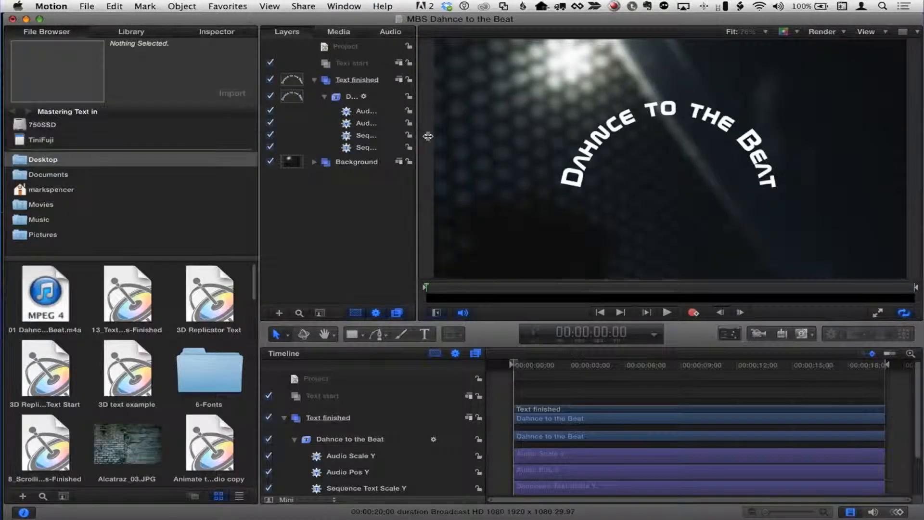
drag(427, 137, 498, 137)
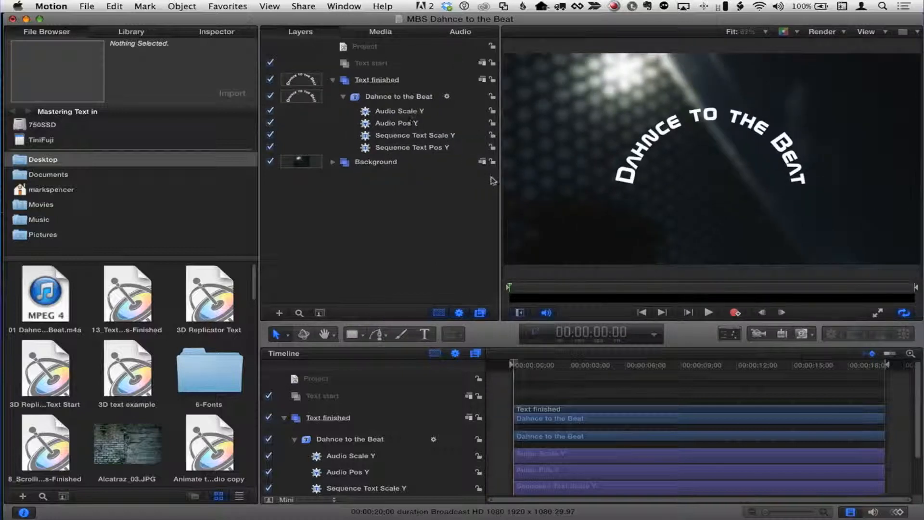
click(396, 111)
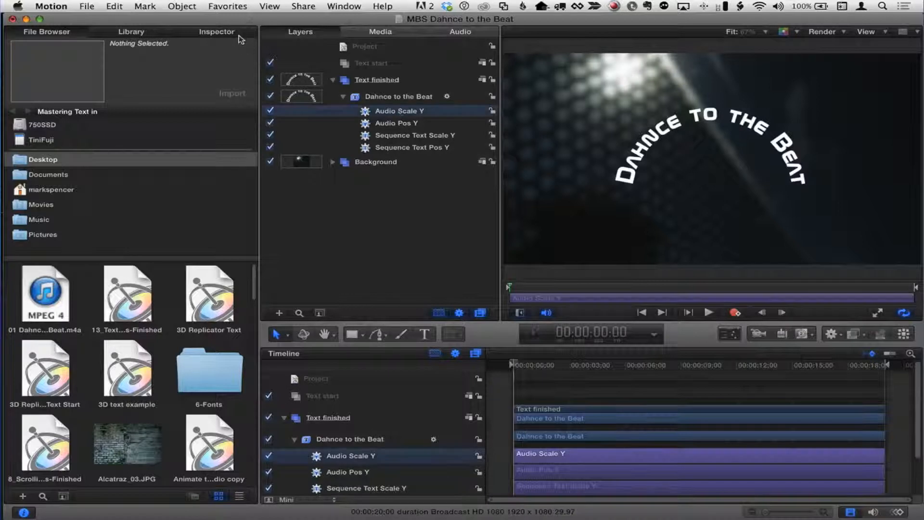
click(231, 34)
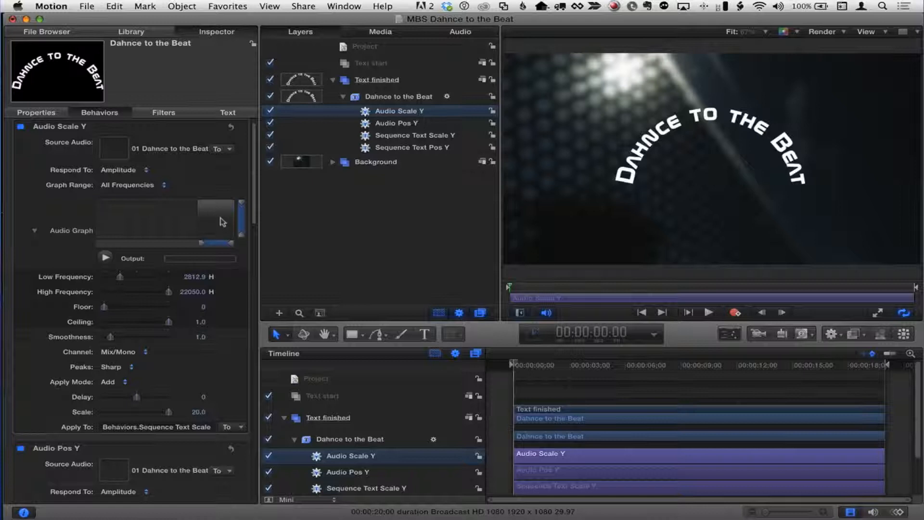
Narrow the layers list, play the finished project through, and park the playhead at 00:00:14:02.
drag(499, 235, 414, 238)
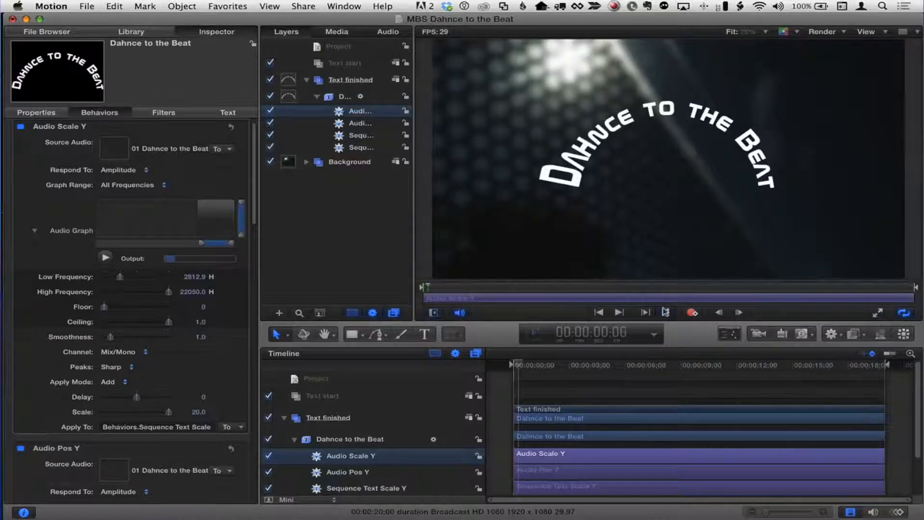
key(space)
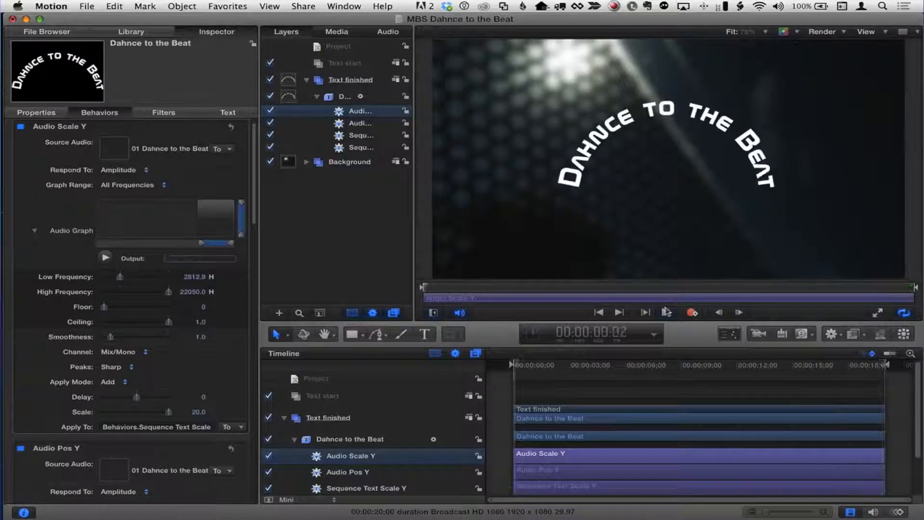
drag(757, 283, 768, 285)
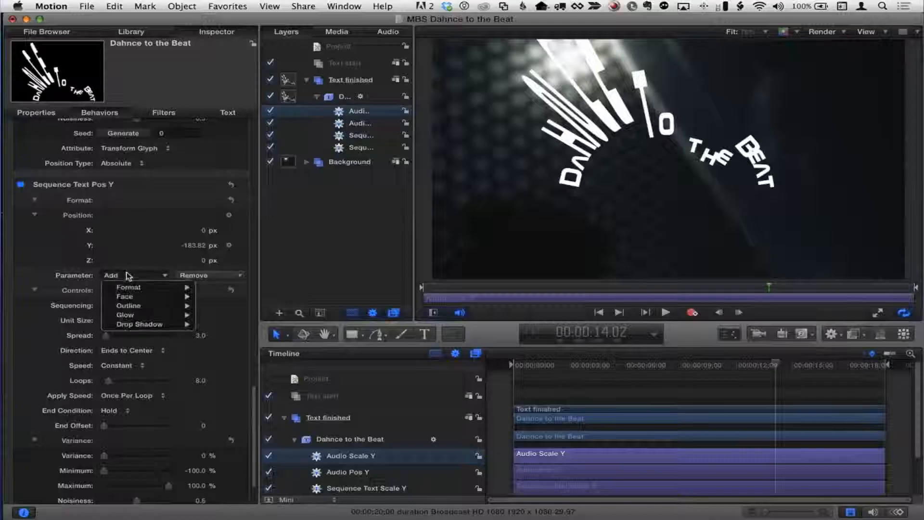
Examine the Glow and Format parameters that can be added to the Sequence Text Pos Y behavior.
mouse_move(130, 316)
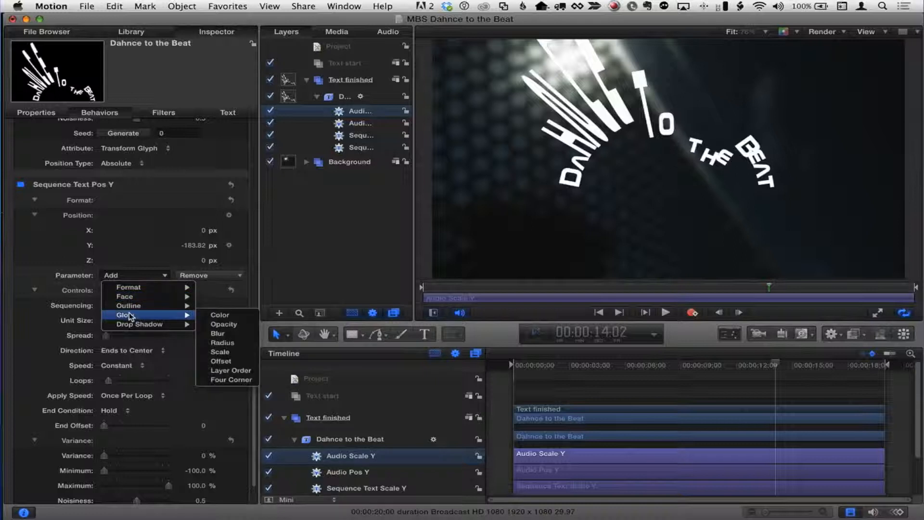
mouse_move(138, 287)
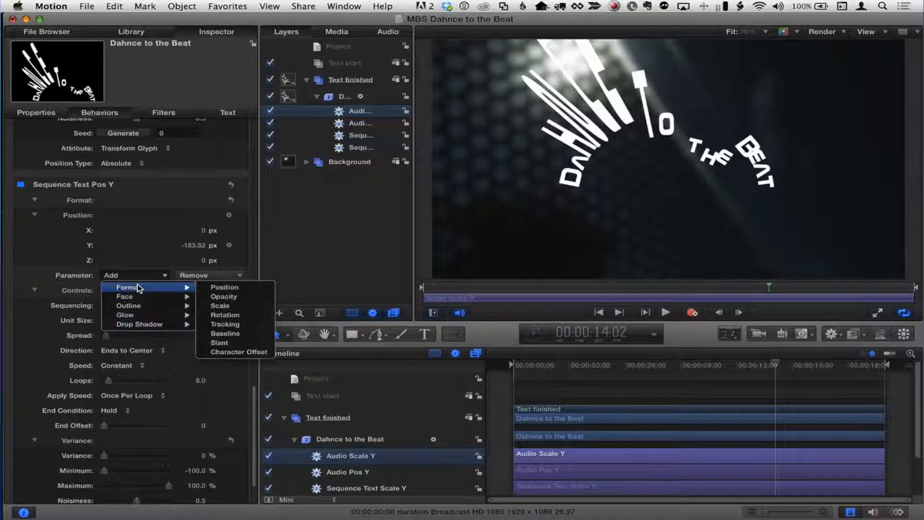